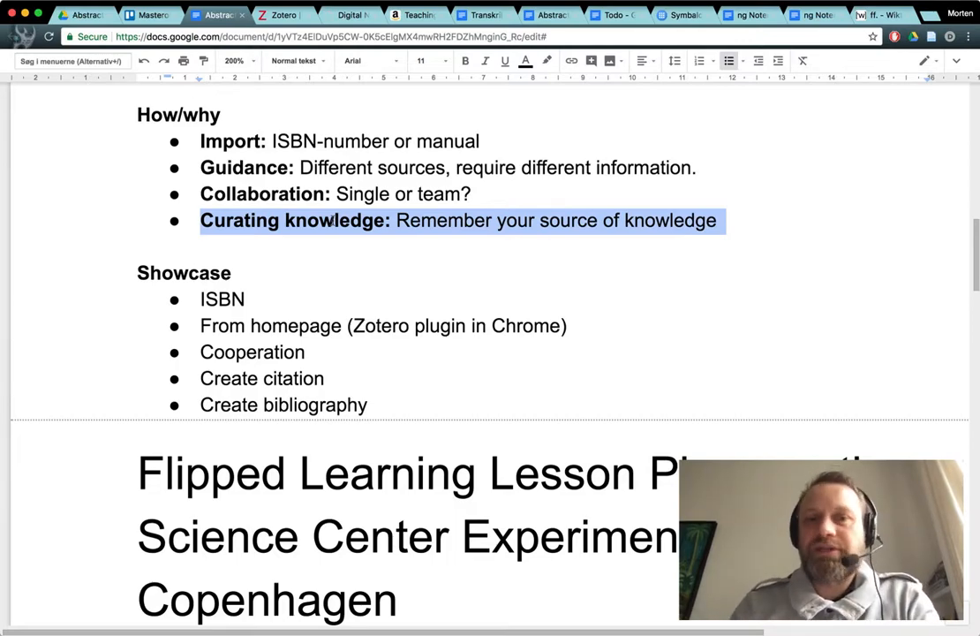
# Review the How/why points and the Showcase list, from ISBN import to creating citations and a bibliography.
pyautogui.scroll(-1, 431, 290)
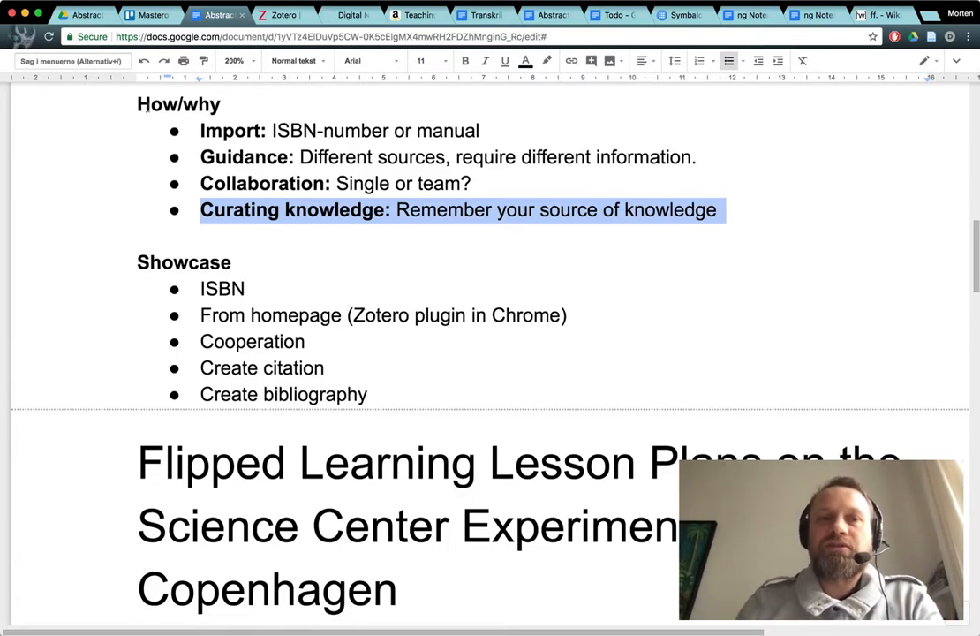
pyautogui.click(196, 101)
pyautogui.scroll(-1, 330, 234)
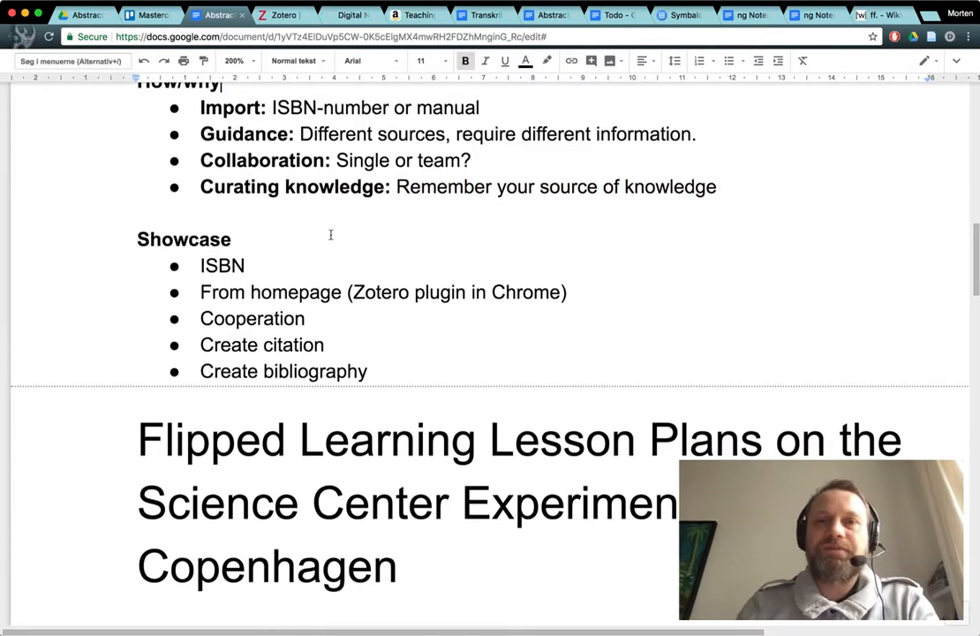
pyautogui.scroll(1, 330, 234)
pyautogui.scroll(1, 330, 234)
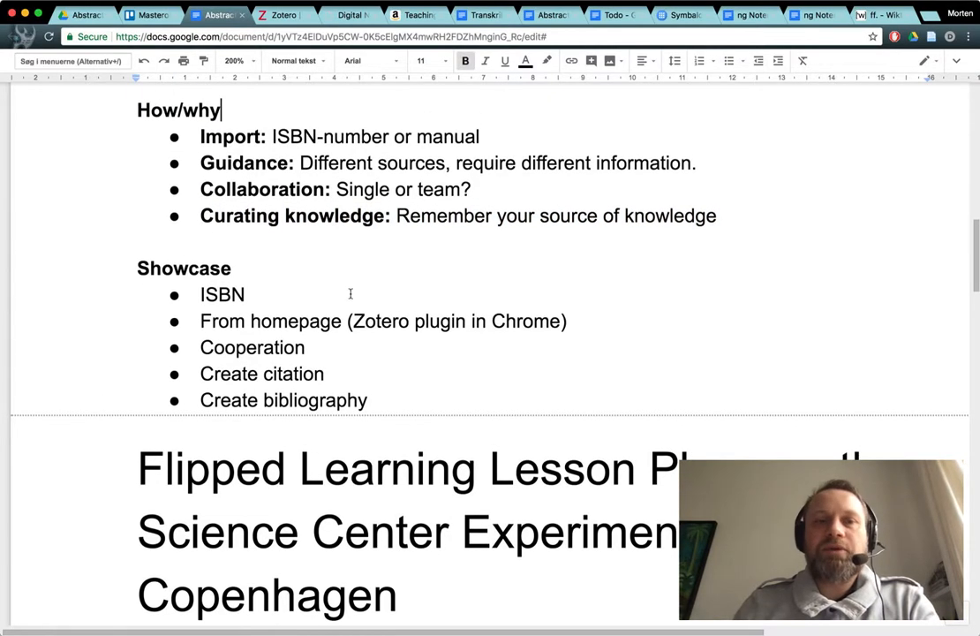
pyautogui.doubleClick(217, 294)
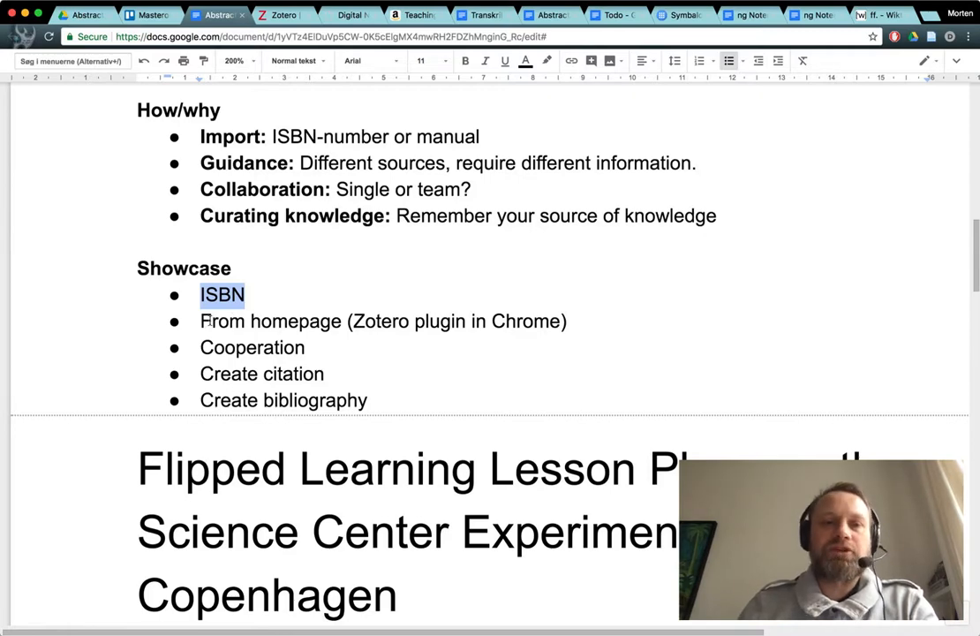
pyautogui.click(205, 322)
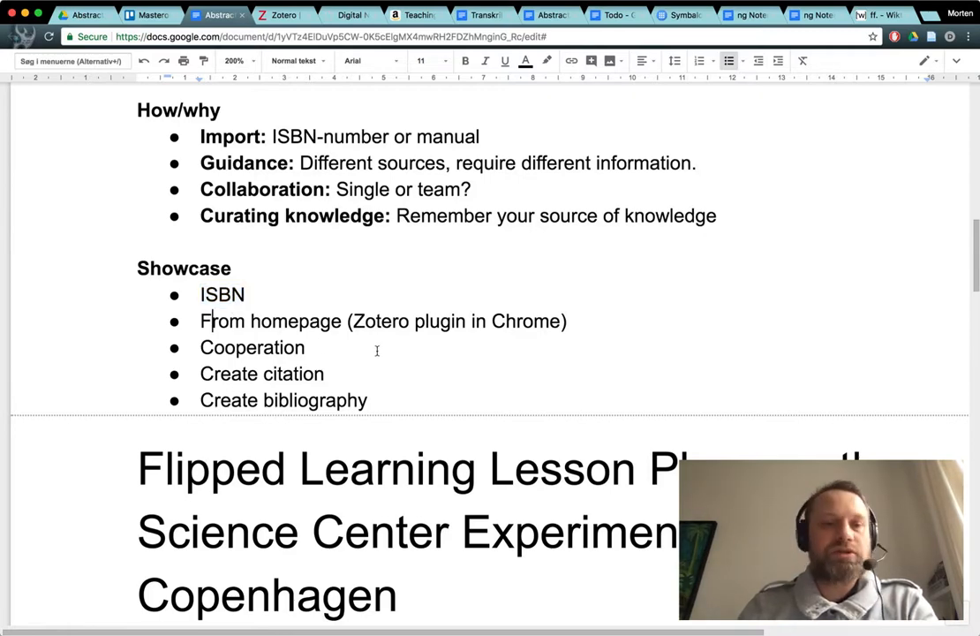
pyautogui.scroll(-1, 377, 350)
pyautogui.doubleClick(247, 315)
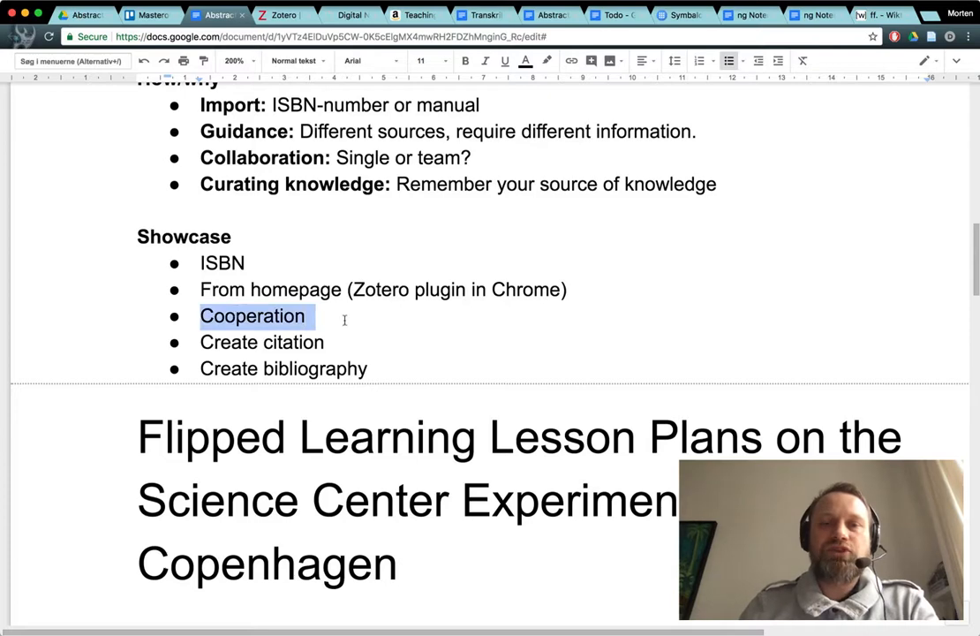
pyautogui.click(266, 344)
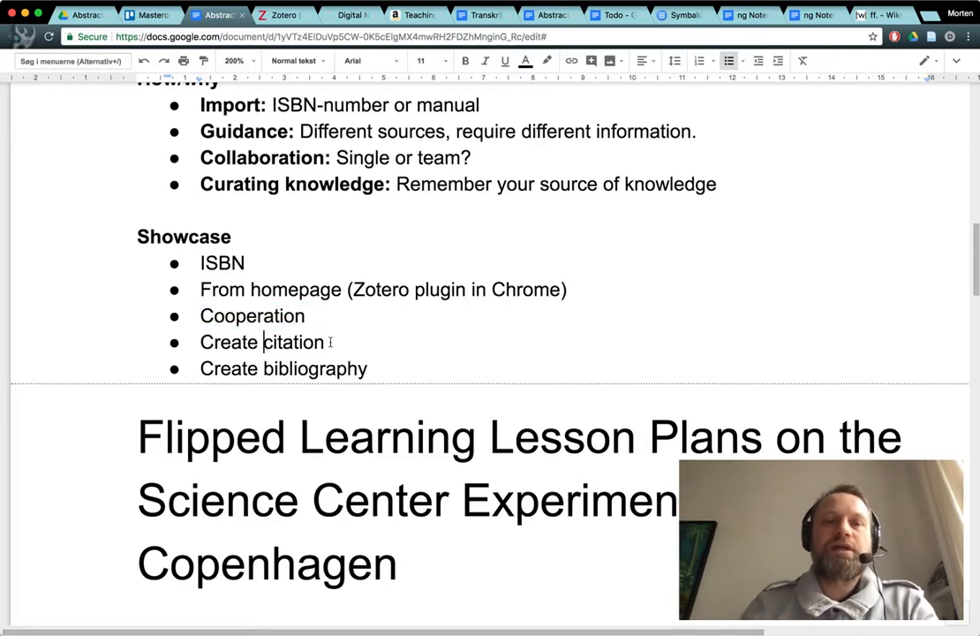
pyautogui.moveTo(202, 342); pyautogui.dragTo(458, 362)
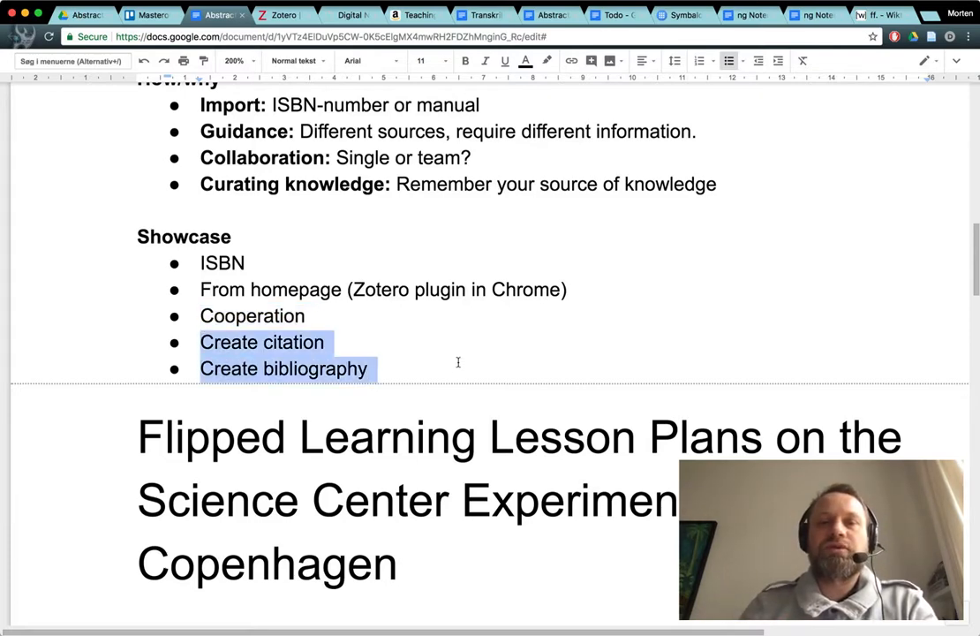
# Examine the in-text citations in the Abstract version 2 text and return to the Showcase list.
pyautogui.scroll(-10, 562, 385)
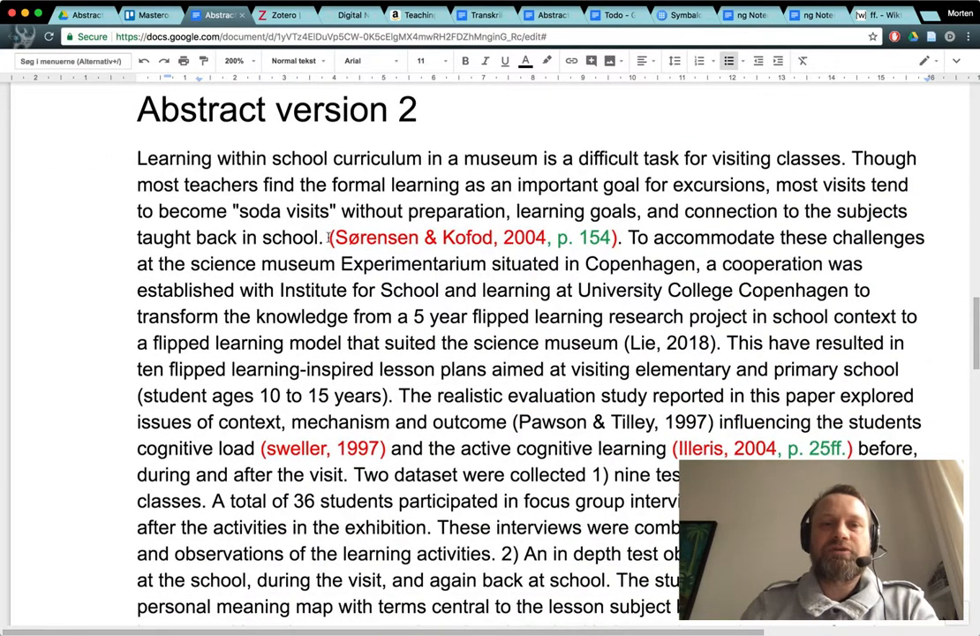
pyautogui.moveTo(328, 236); pyautogui.dragTo(618, 237)
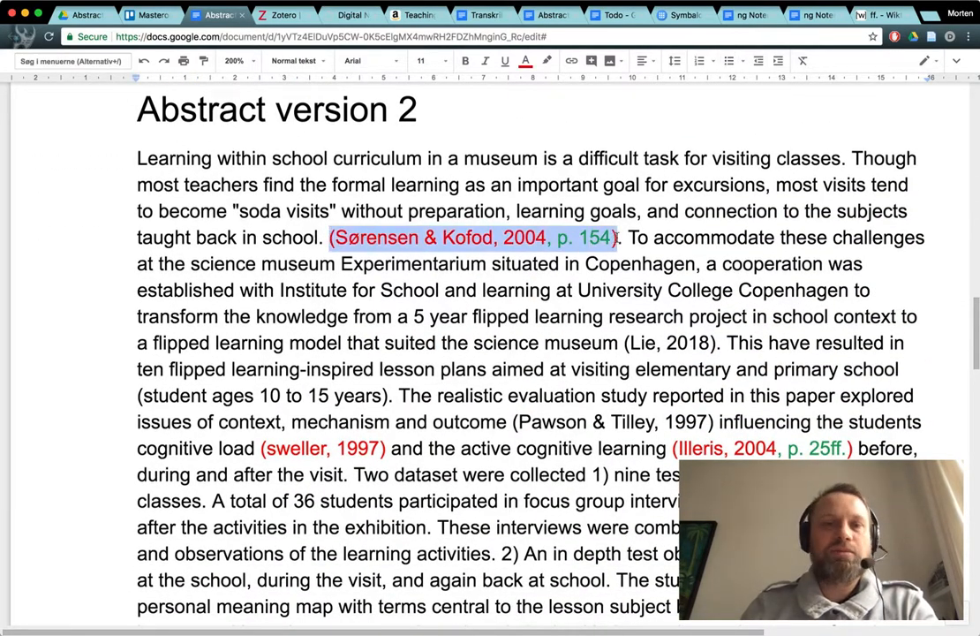
pyautogui.scroll(-1, 380, 392)
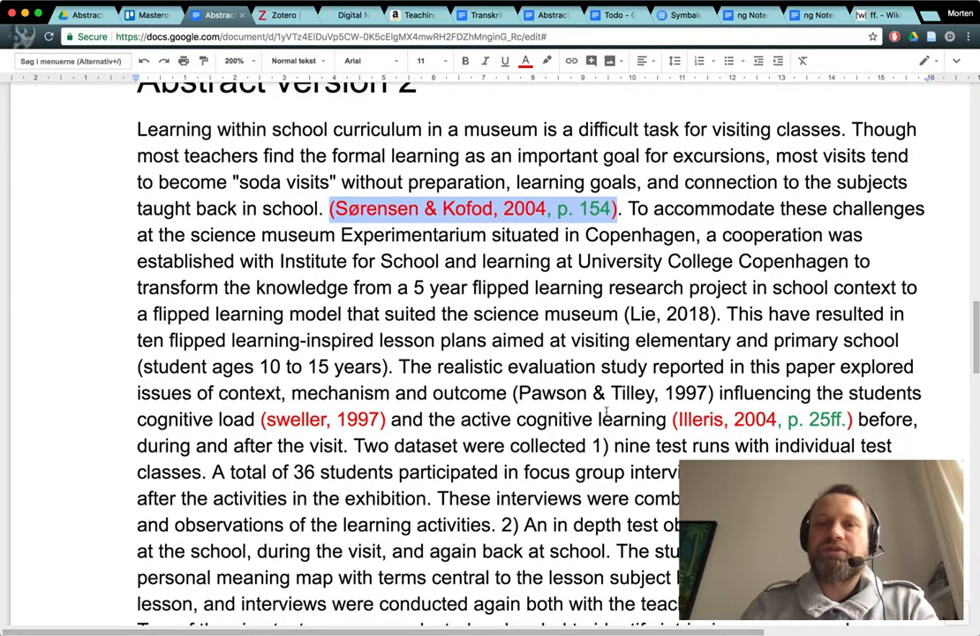
pyautogui.click(572, 340)
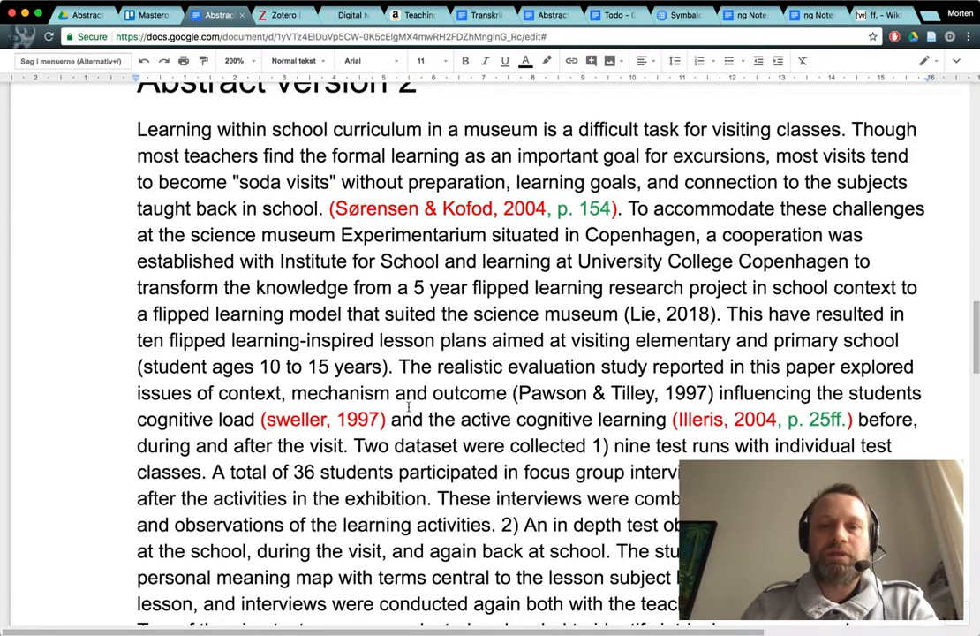
pyautogui.scroll(-3, 408, 406)
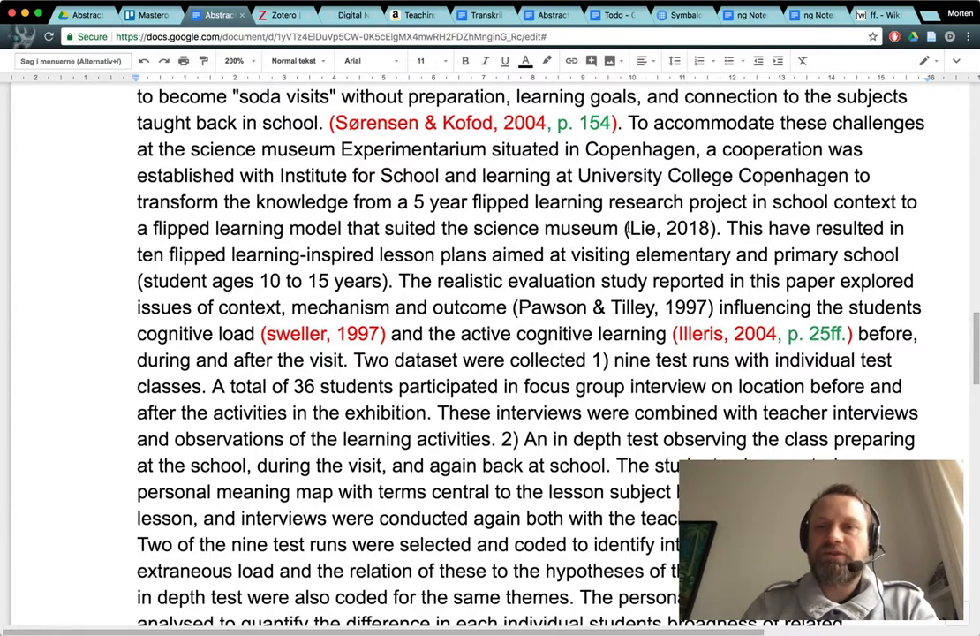
pyautogui.moveTo(628, 229); pyautogui.dragTo(717, 229)
pyautogui.click(508, 255)
pyautogui.scroll(5, 510, 261)
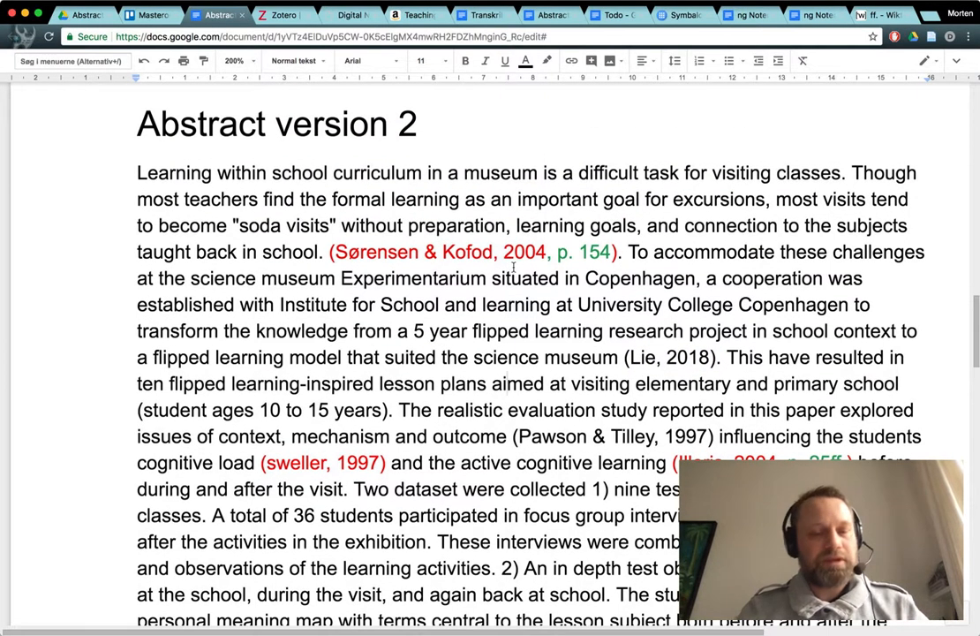
pyautogui.scroll(10, 495, 199)
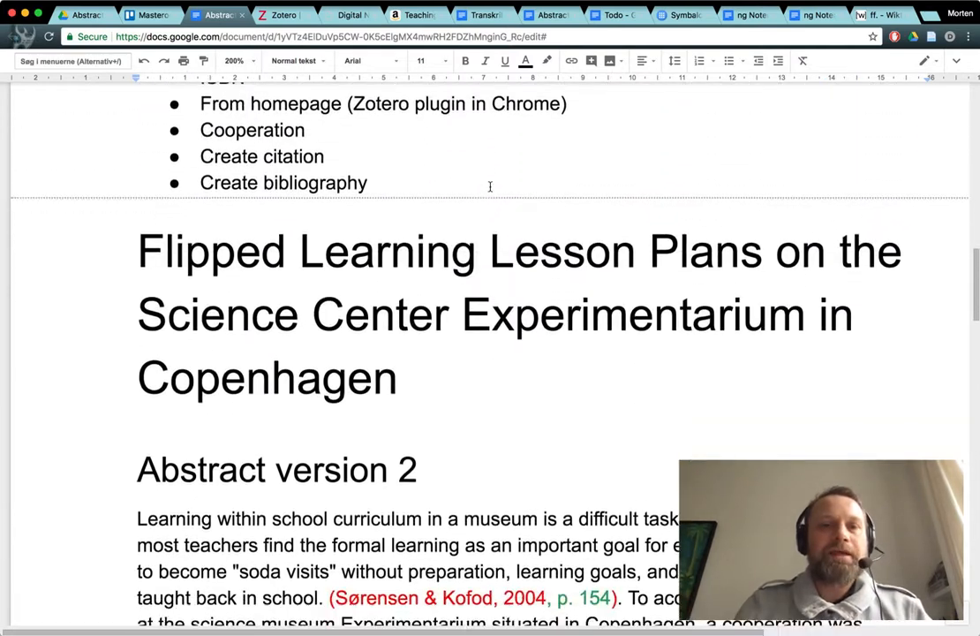
pyautogui.scroll(3, 490, 186)
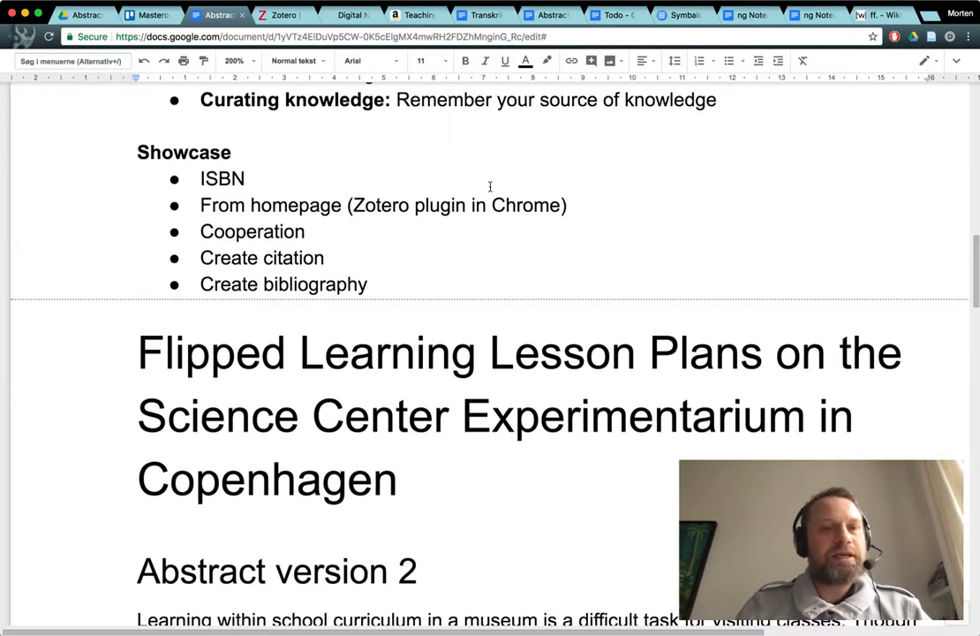
# Copy the ISBN-13 number of Teaching Digital Natives: Partnering for Real Learning from its Amazon page.
pyautogui.press('super+Tab')
pyautogui.press('super+Tab')
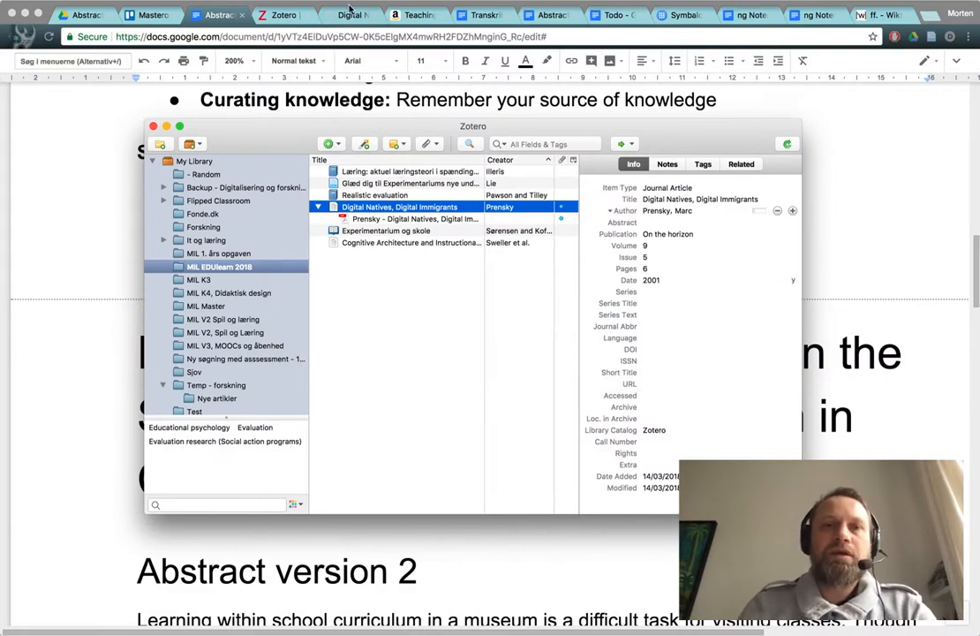
pyautogui.click(410, 16)
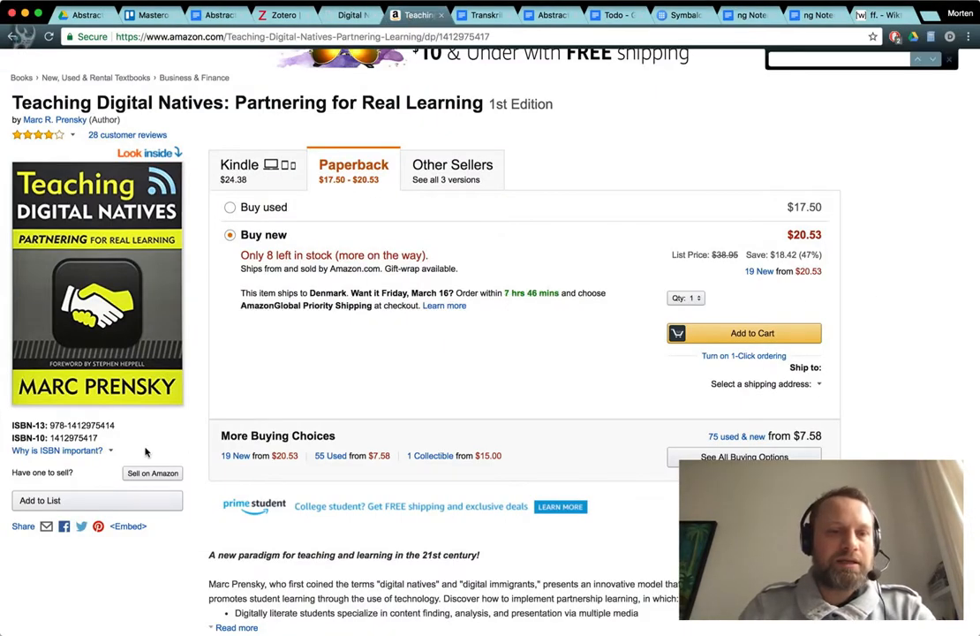
pyautogui.moveTo(115, 425); pyautogui.dragTo(50, 425)
pyautogui.press('super+c')
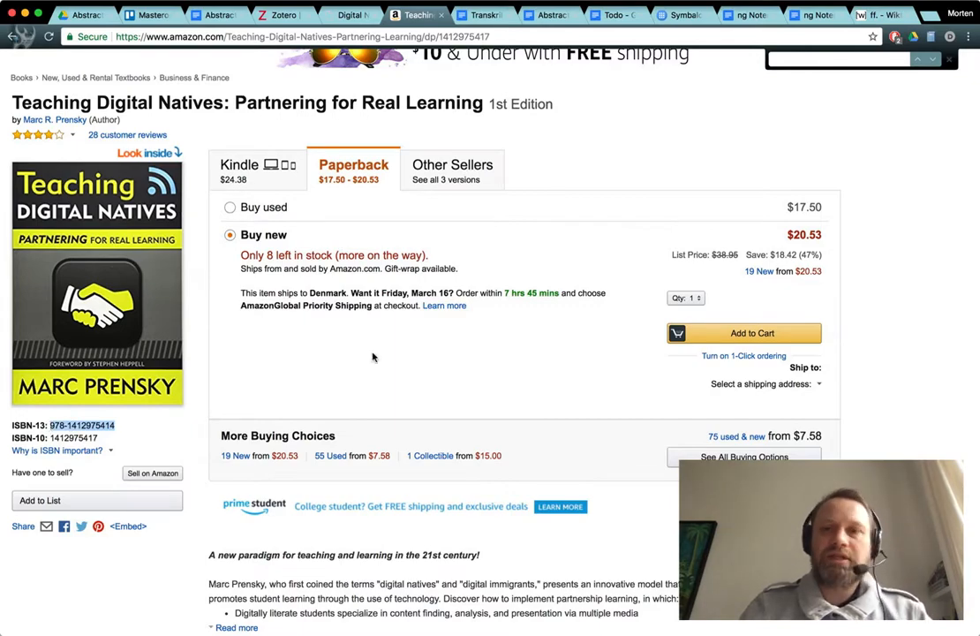
pyautogui.press('super+Tab')
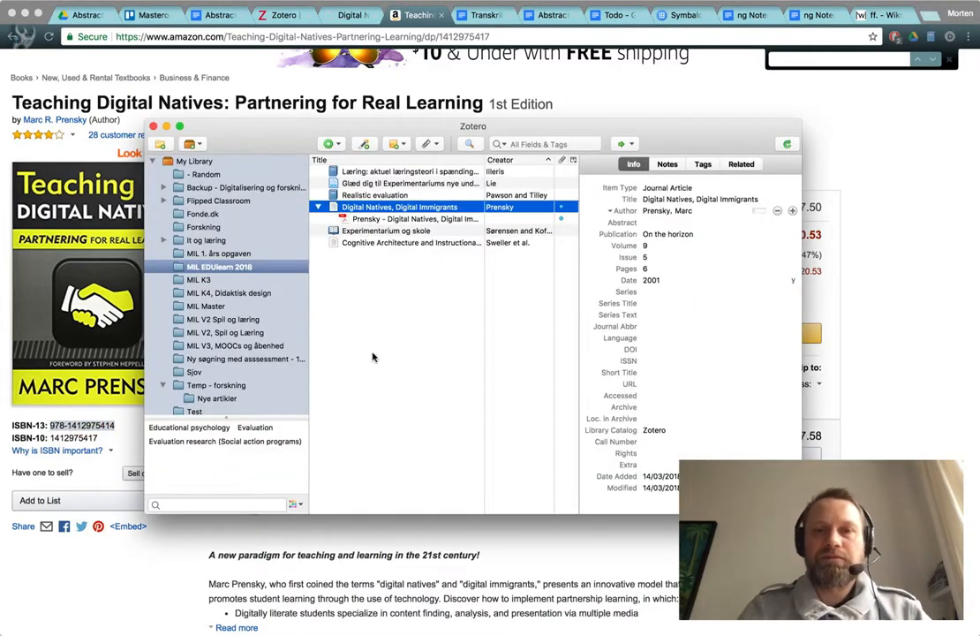
pyautogui.click(365, 145)
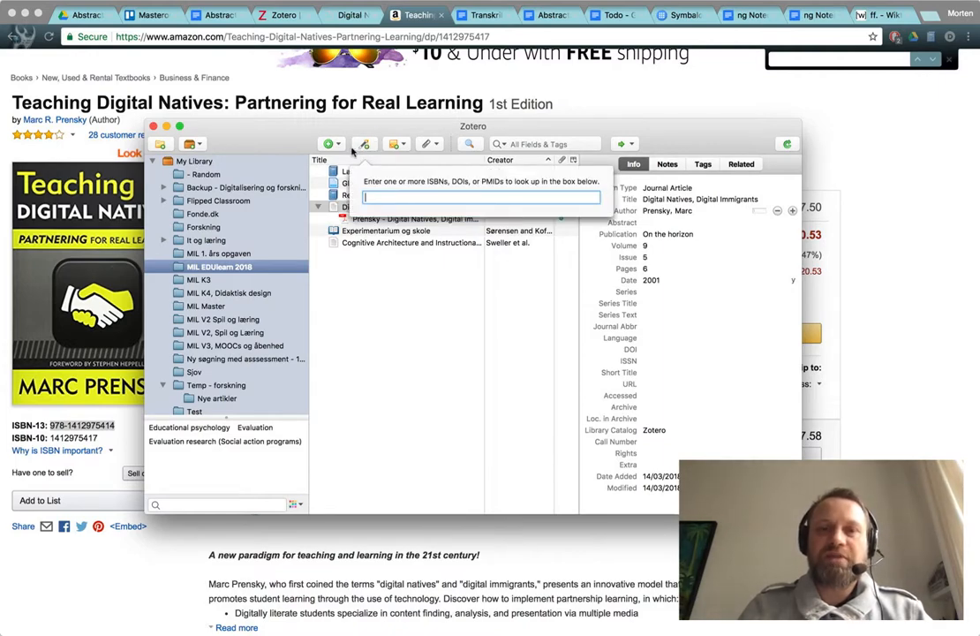
pyautogui.press('super+v')
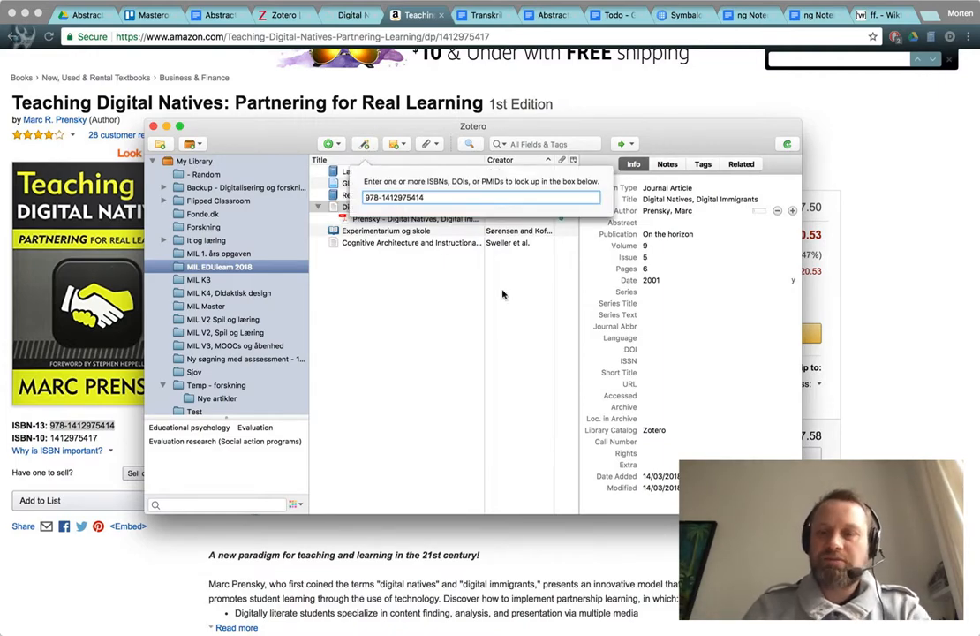
pyautogui.press('Return')
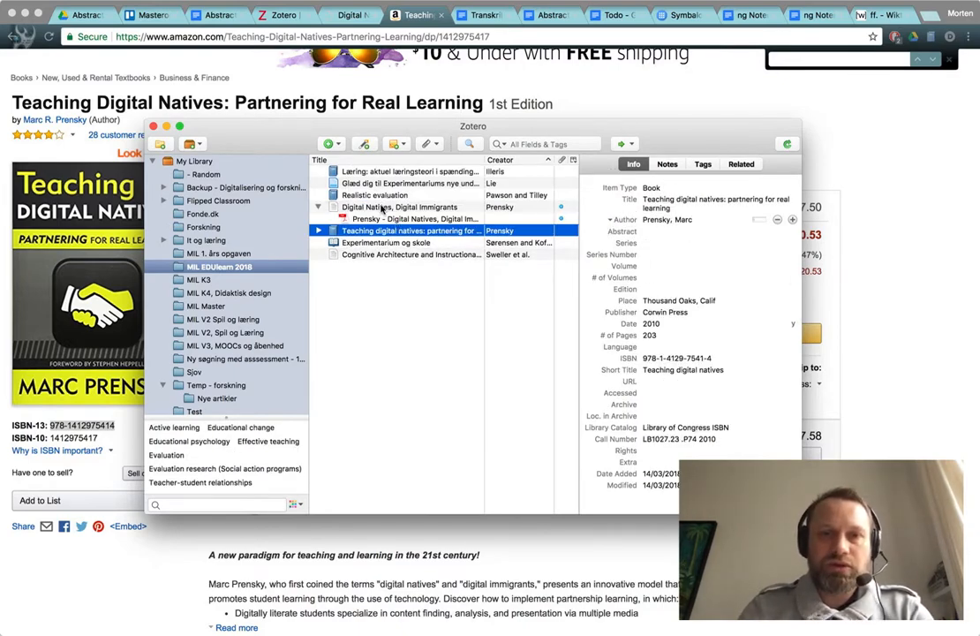
# Look over the newly added Teaching digital natives book, its available actions and the neighbouring entries.
pyautogui.rightClick(417, 234)
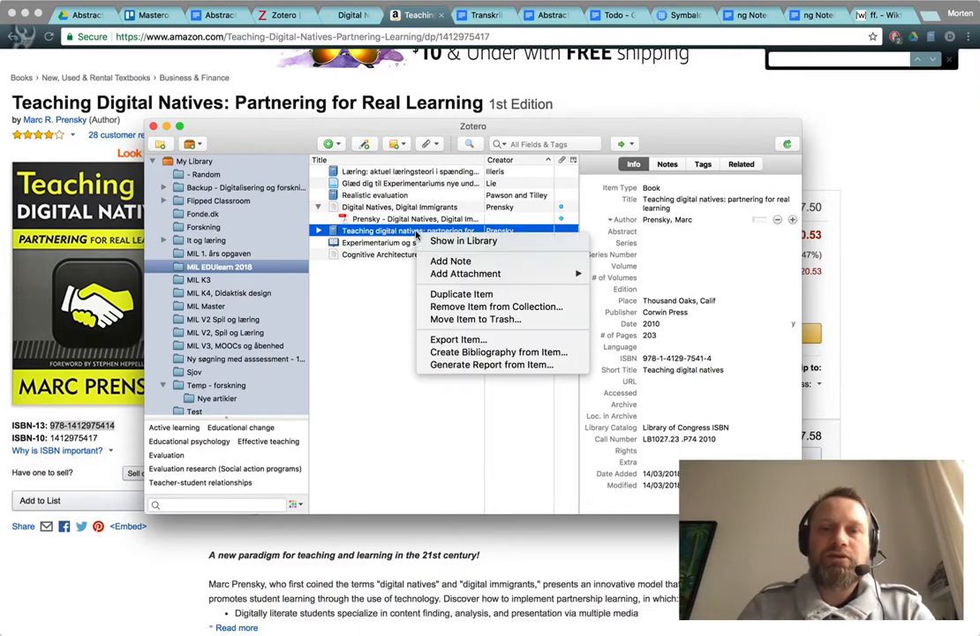
pyautogui.click(383, 306)
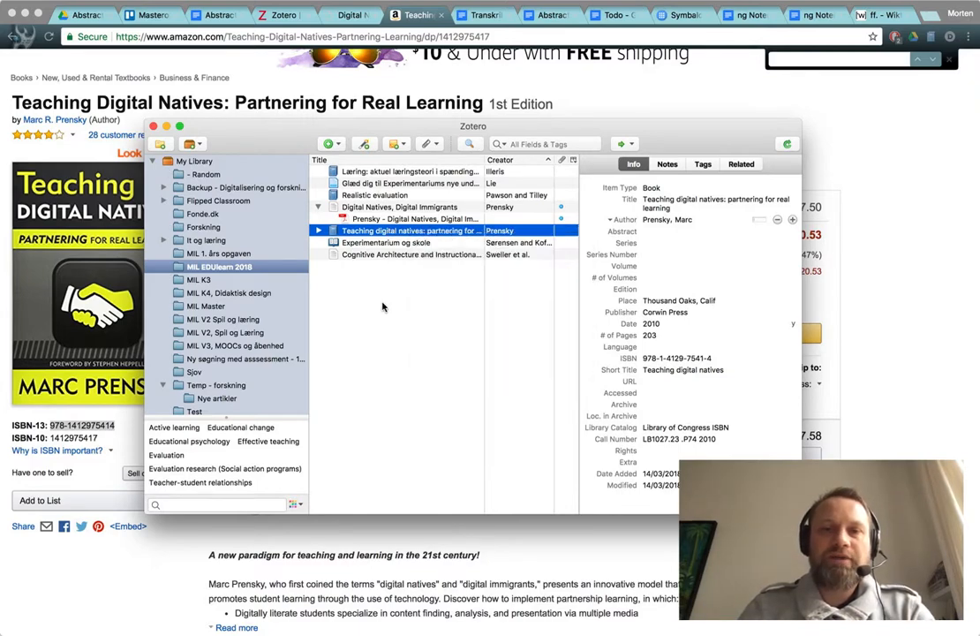
pyautogui.click(406, 244)
pyautogui.click(409, 255)
pyautogui.click(402, 231)
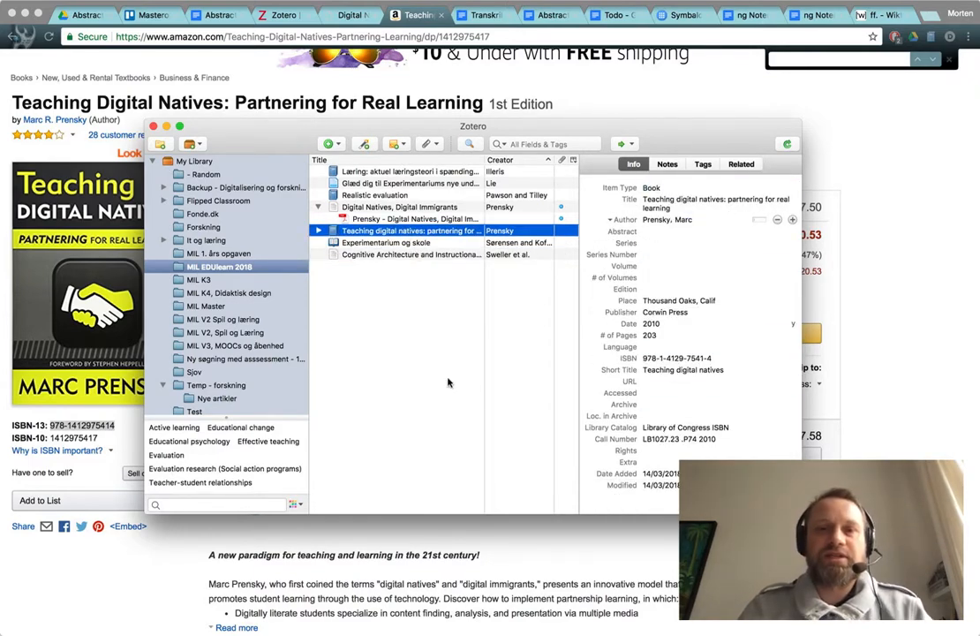
# In the browser, view the online Zotero library and examine the Digital Natives, Digital Immigrants PDF and its title.
pyautogui.click(285, 16)
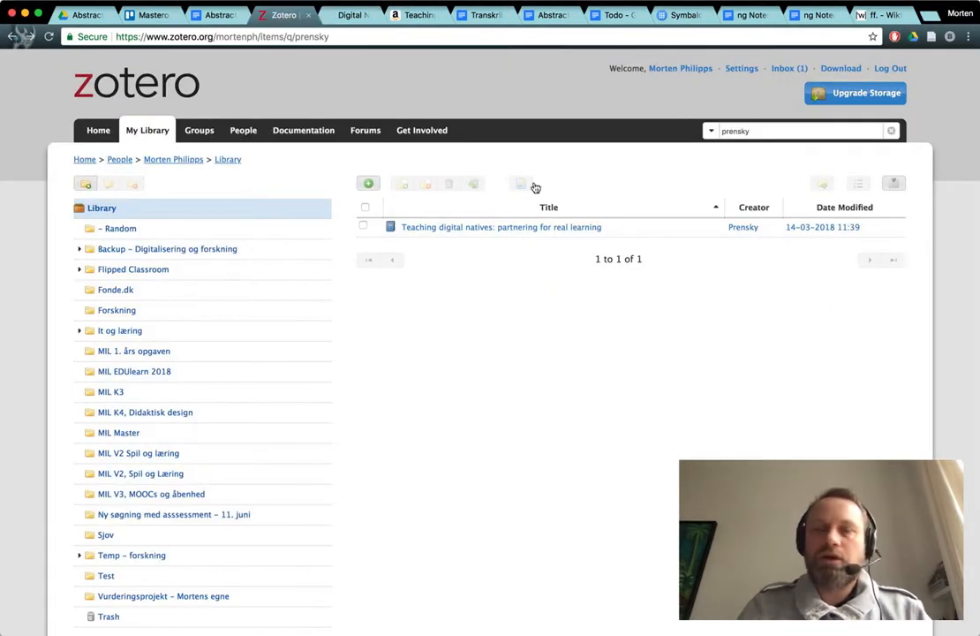
pyautogui.click(349, 15)
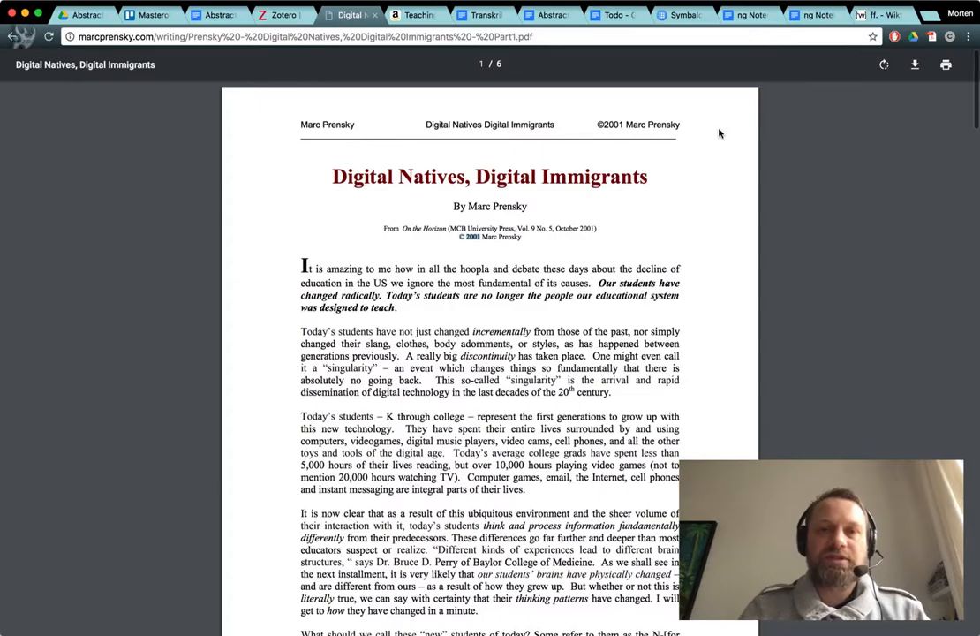
pyautogui.scroll(-10, 619, 195)
pyautogui.scroll(10, 495, 229)
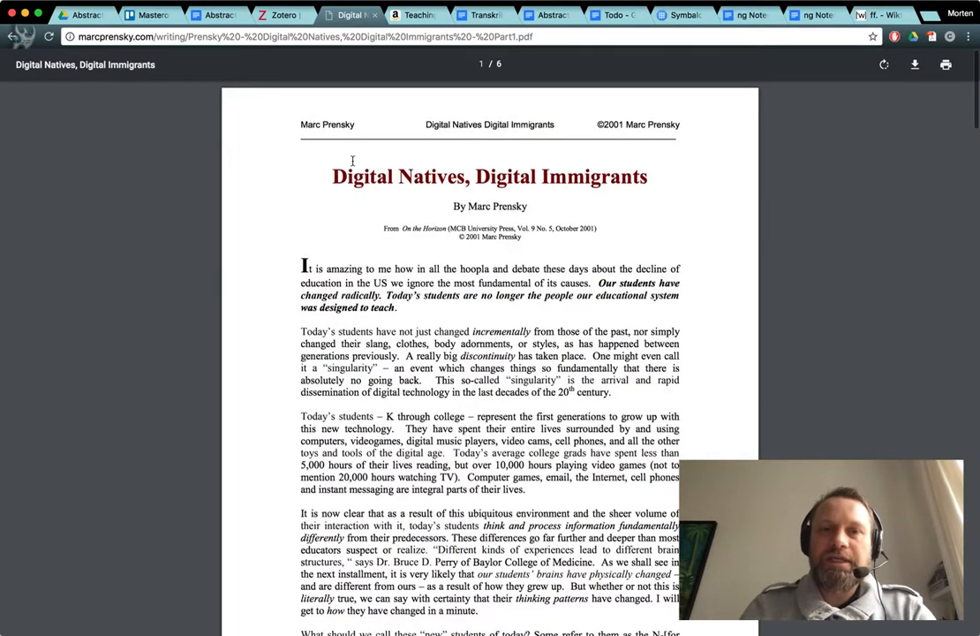
pyautogui.moveTo(335, 177); pyautogui.dragTo(675, 176)
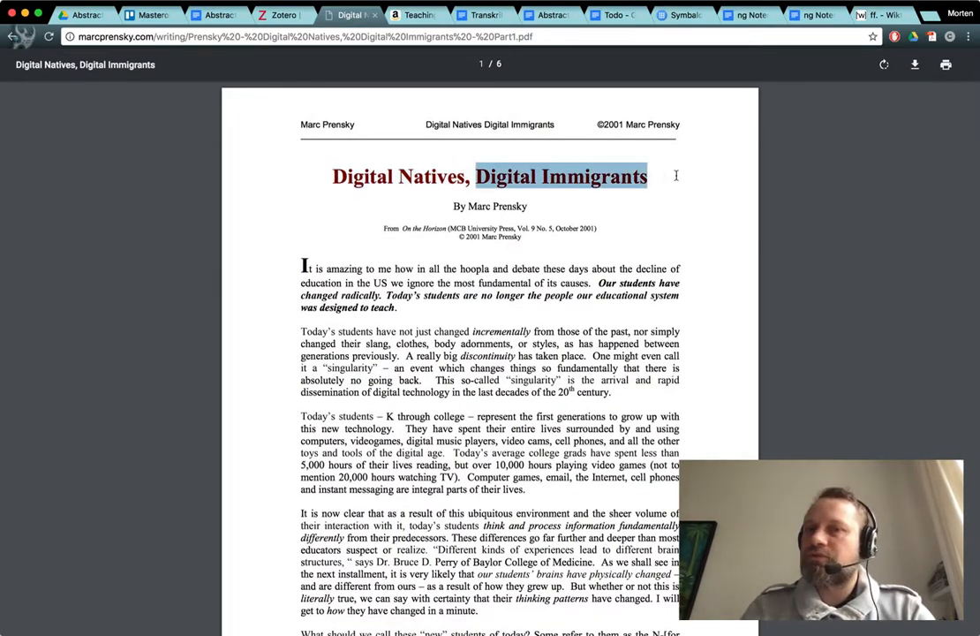
pyautogui.click(644, 262)
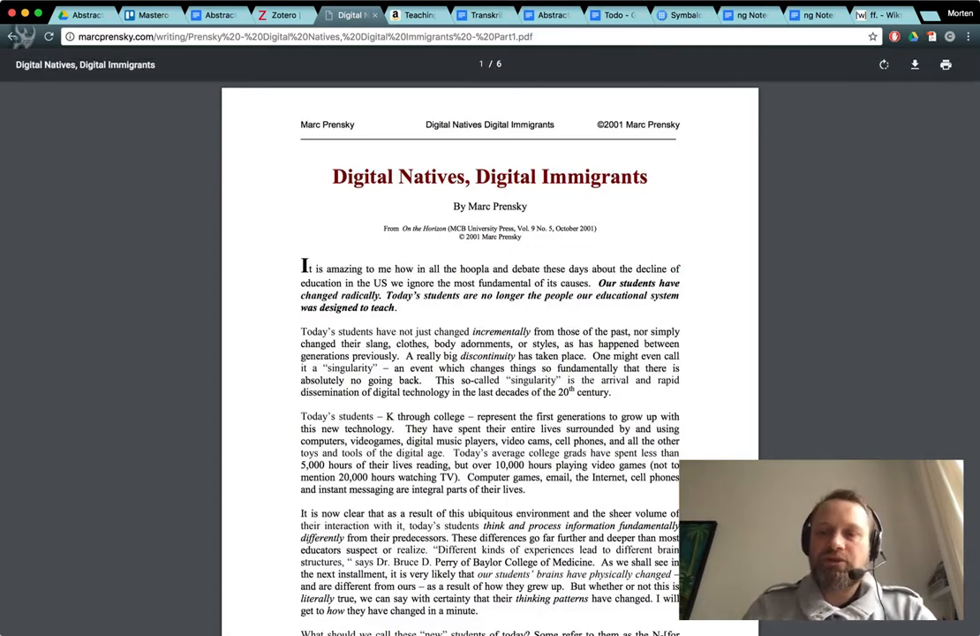
# Switch to Zotero, close the metadata retrieval progress window and compare the two Digital Natives, Digital Immigrants entries and their PDFs.
pyautogui.press('super+Tab')
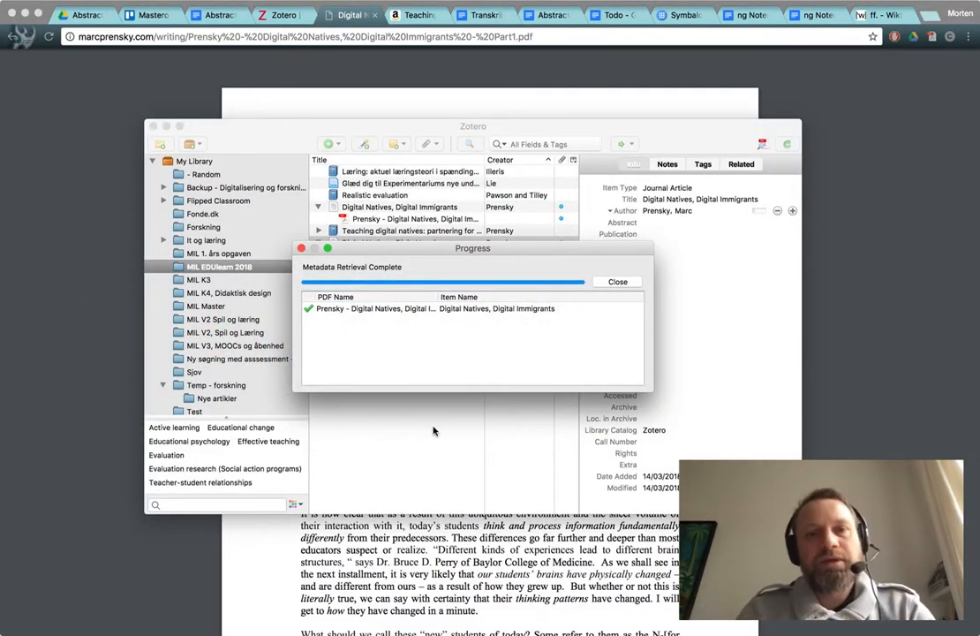
pyautogui.click(618, 281)
pyautogui.click(382, 219)
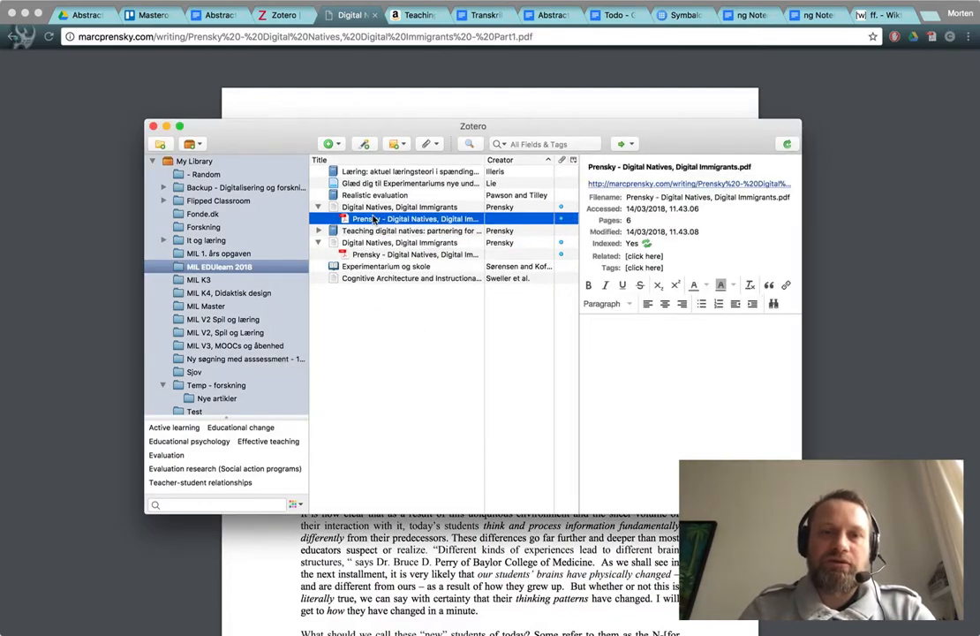
pyautogui.click(381, 207)
pyautogui.click(383, 255)
pyautogui.click(381, 243)
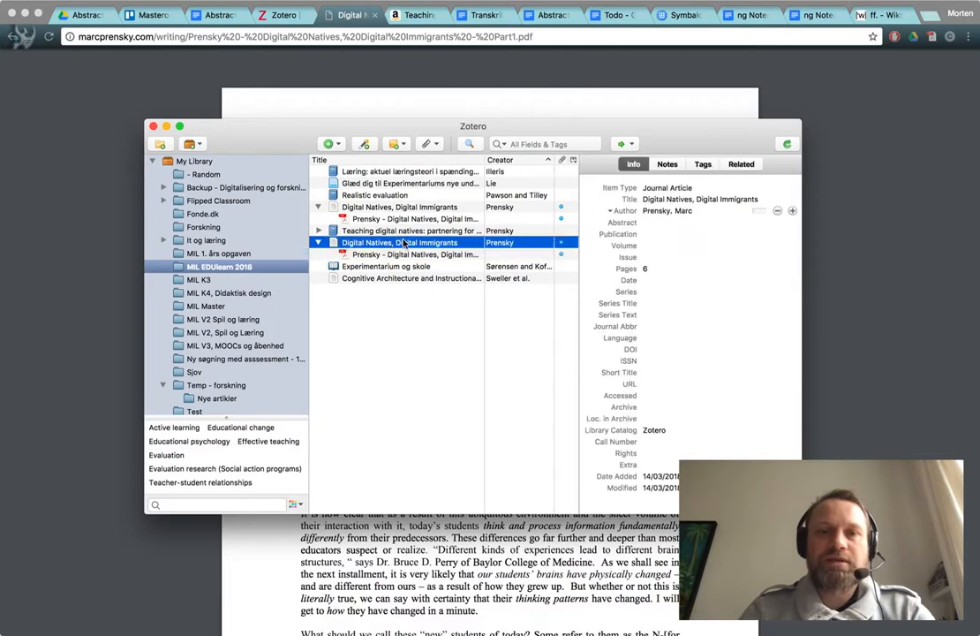
# Remove the second Digital Natives, Digital Immigrants entry from the collection and save the PDF to Zotero again from the browser.
pyautogui.rightClick(405, 244)
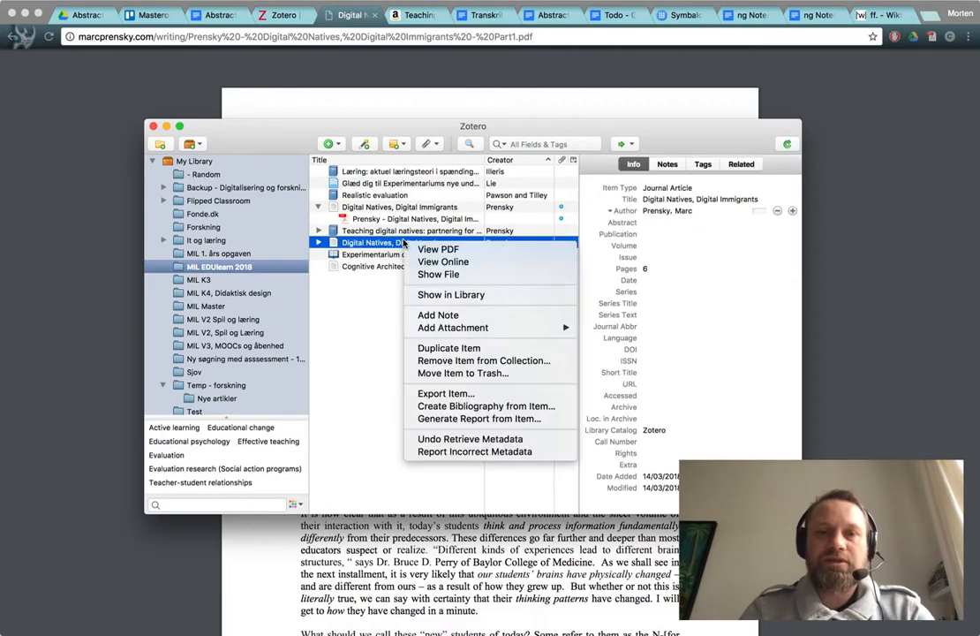
pyautogui.click(482, 360)
pyautogui.click(589, 221)
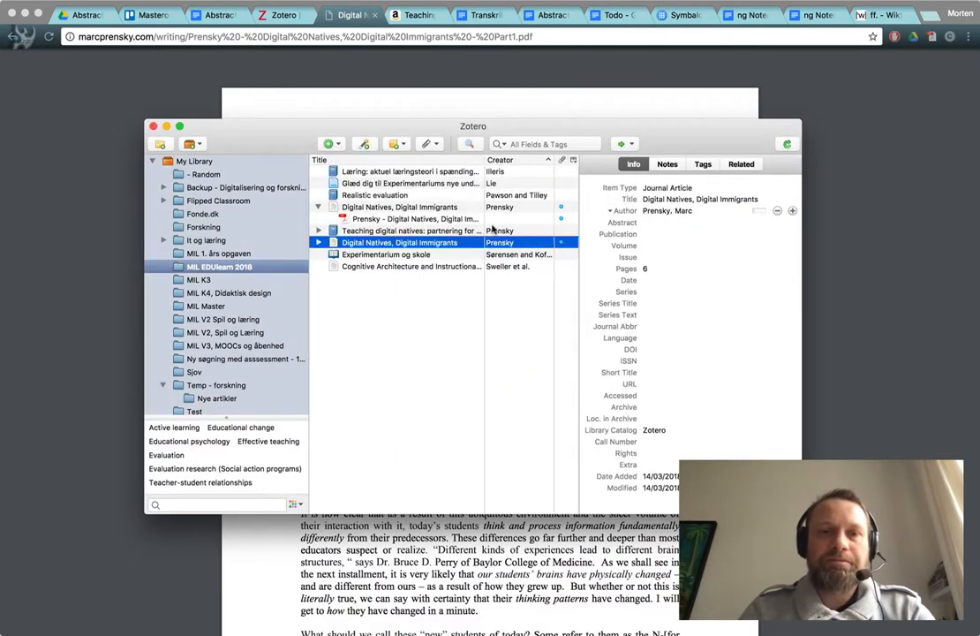
pyautogui.click(442, 220)
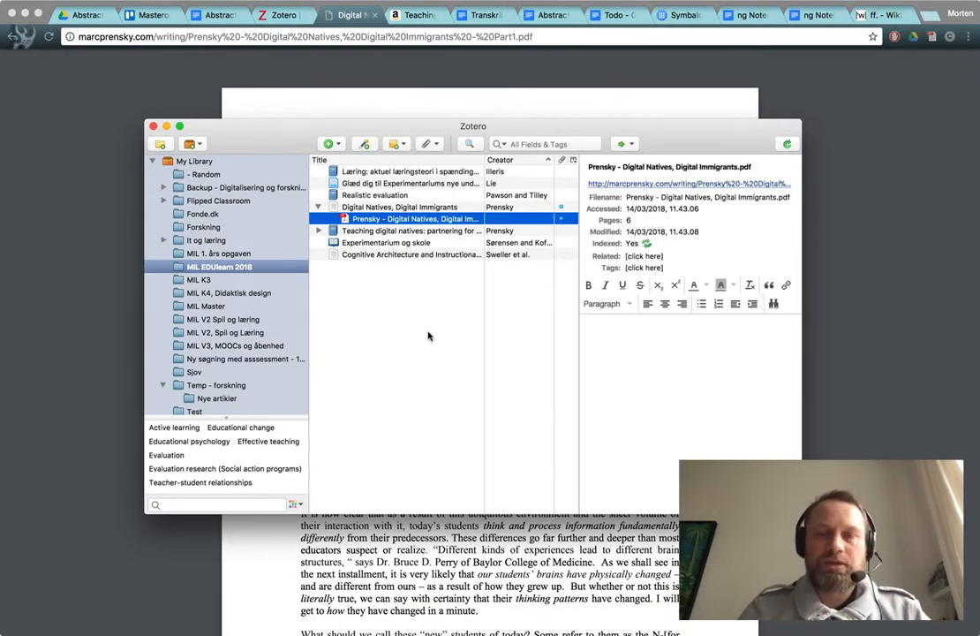
pyautogui.click(806, 115)
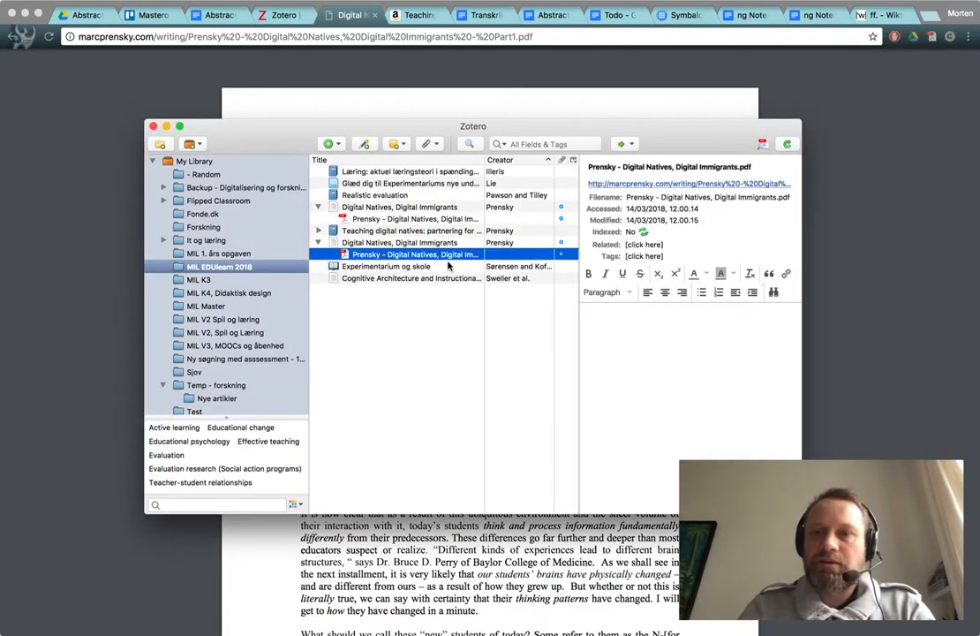
# Set the date of the newly saved Digital Natives, Digital Immigrants entry to 2001.
pyautogui.click(432, 244)
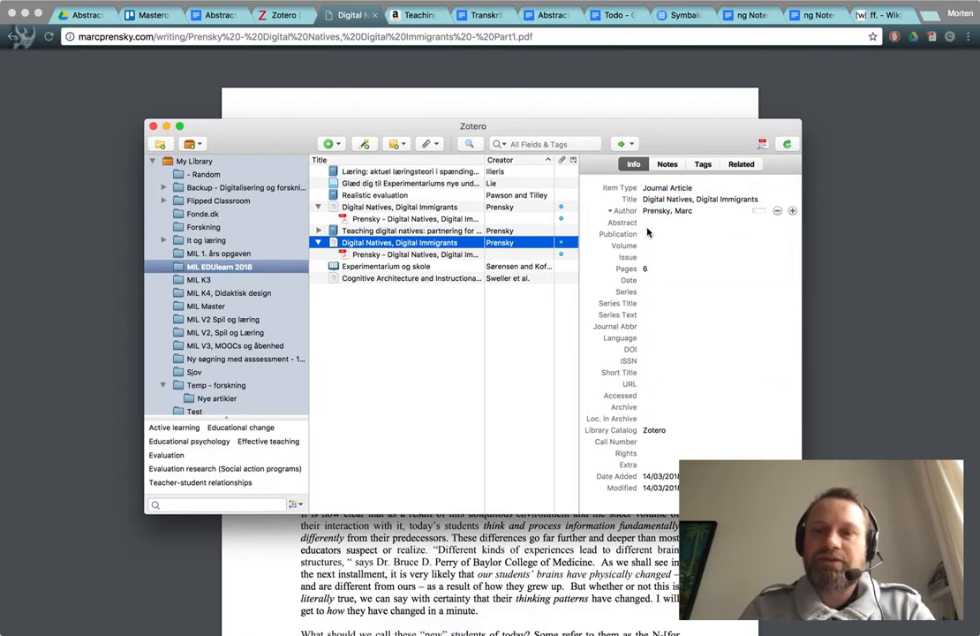
pyautogui.click(648, 279)
pyautogui.press('Return')
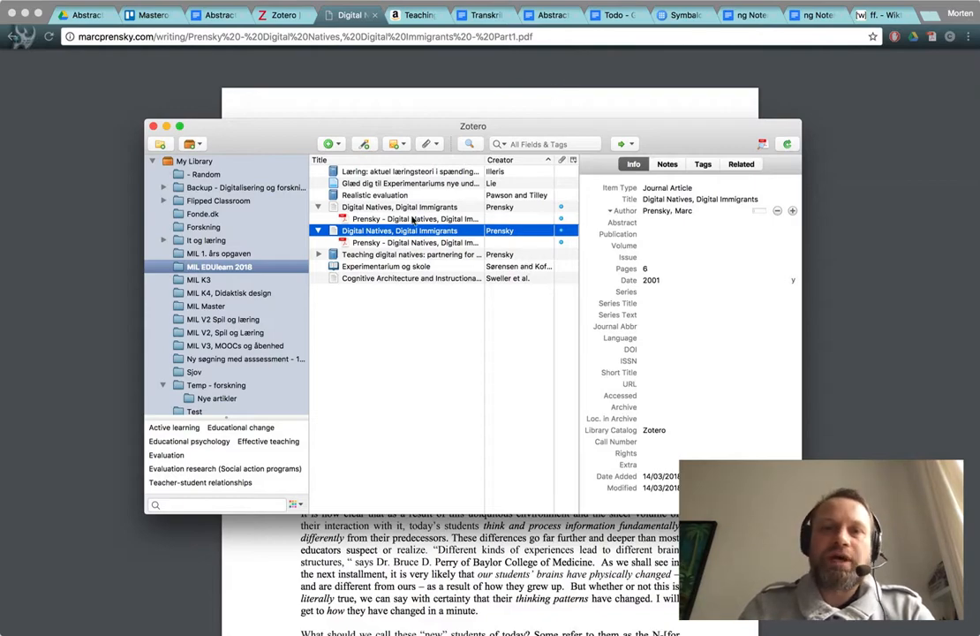
# Compare the publication, volume, issue and date of the first Digital Natives, Digital Immigrants entry with the source line in the browser PDF.
pyautogui.click(827, 180)
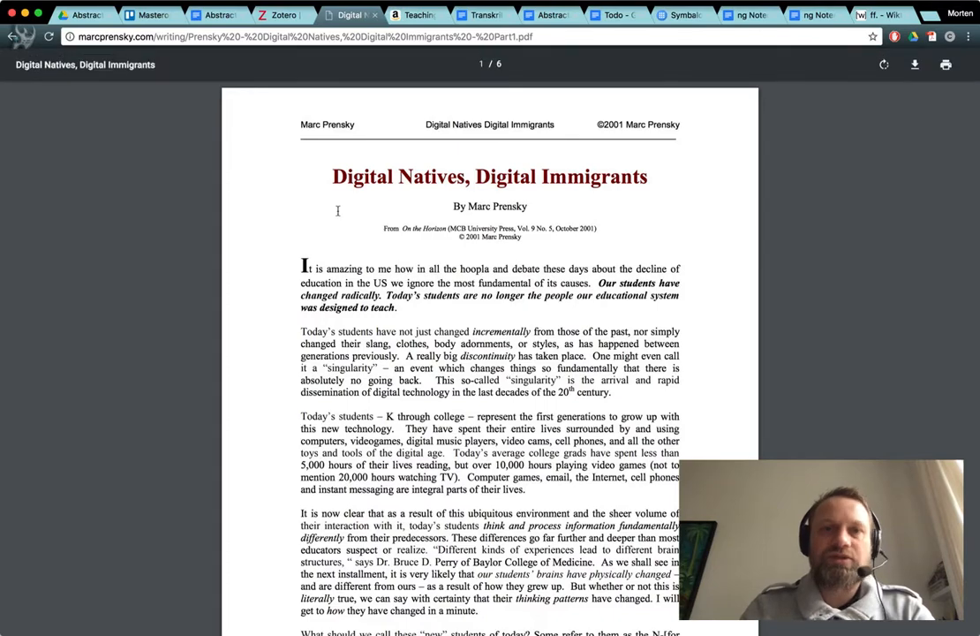
pyautogui.press('super+Tab')
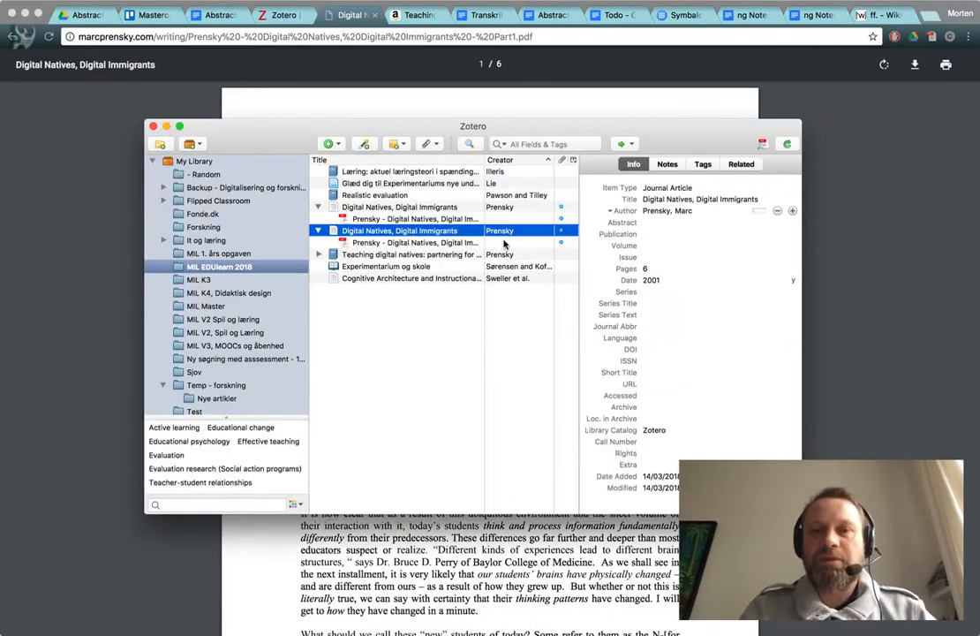
pyautogui.click(413, 209)
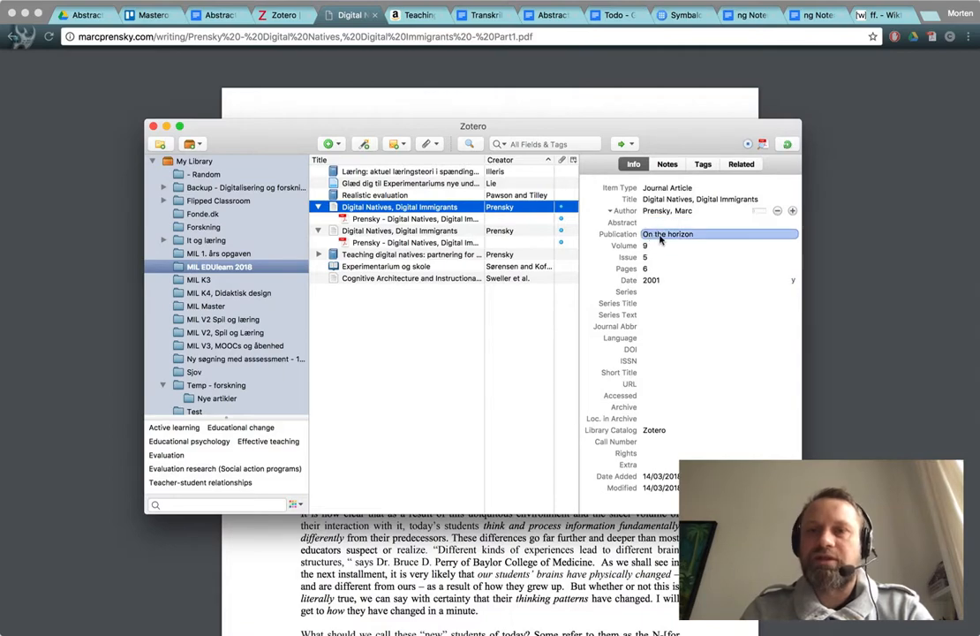
pyautogui.click(840, 203)
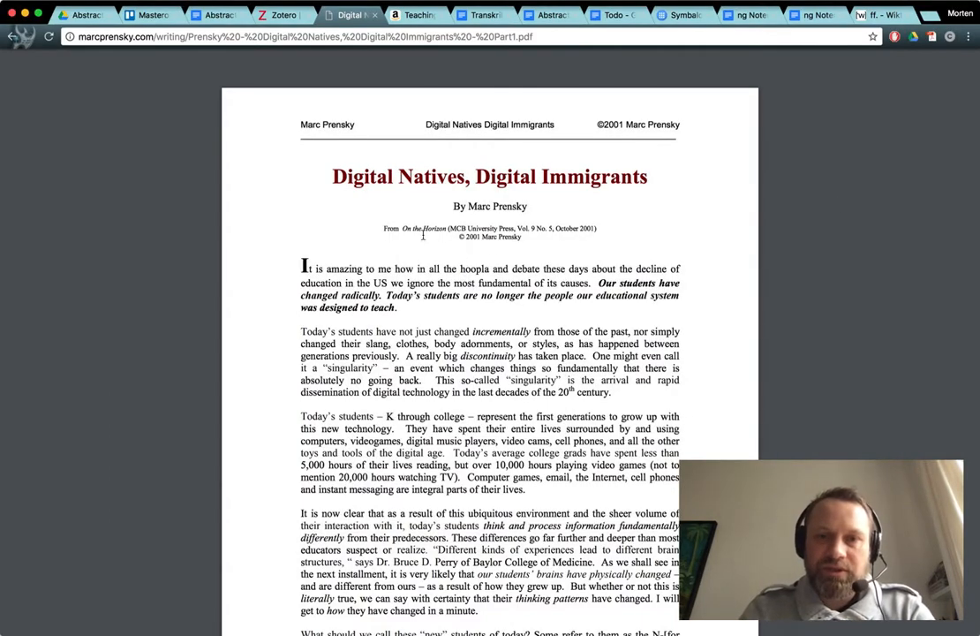
pyautogui.moveTo(404, 231); pyautogui.dragTo(442, 232)
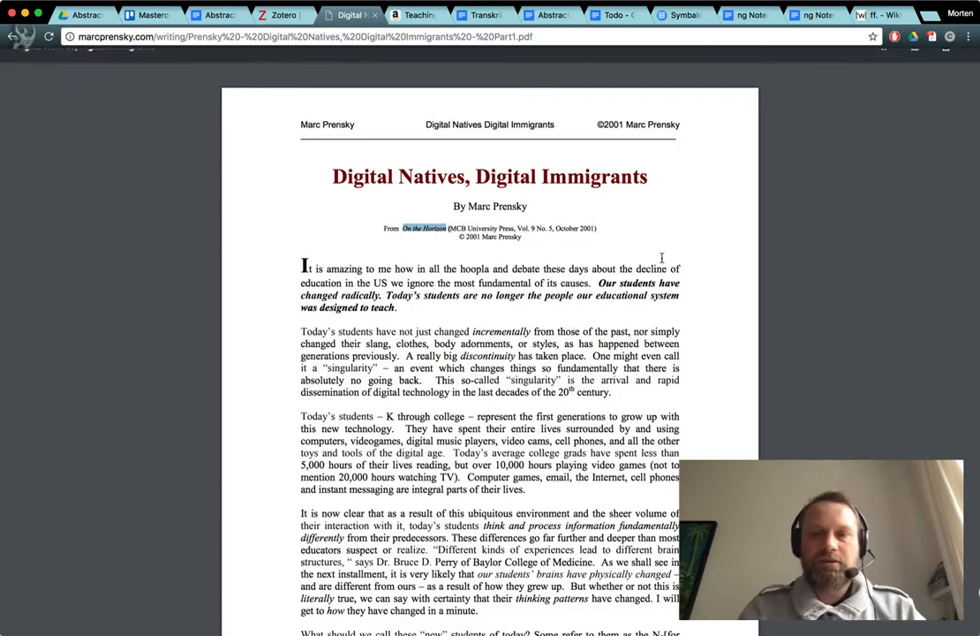
pyautogui.press('super+Tab')
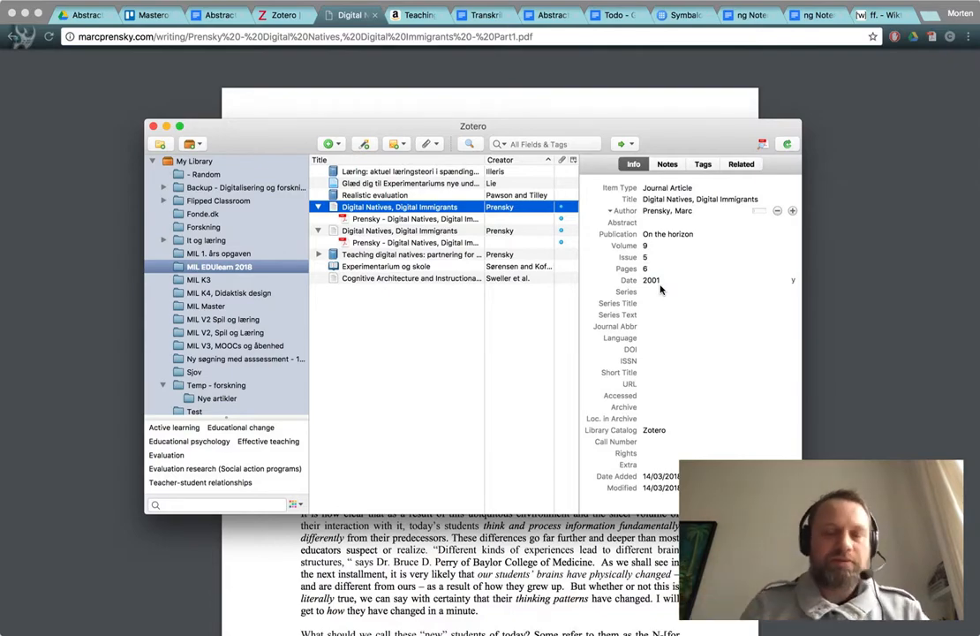
pyautogui.press('super+Tab')
pyautogui.press('super+Tab')
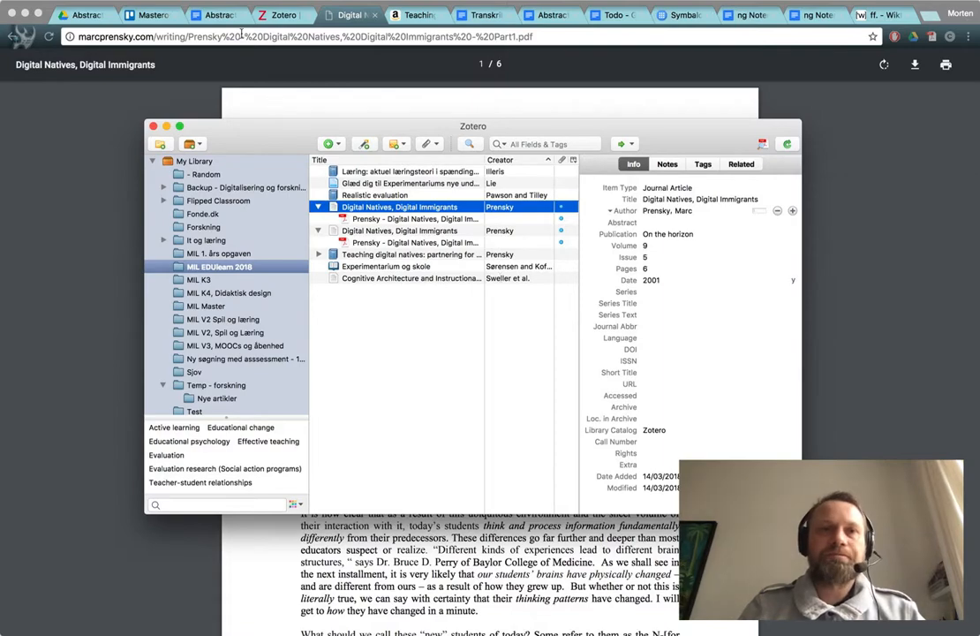
# In the browser, highlight Cooperation in the abstract document's Showcase list and view the collections of the online Zotero library.
pyautogui.click(211, 15)
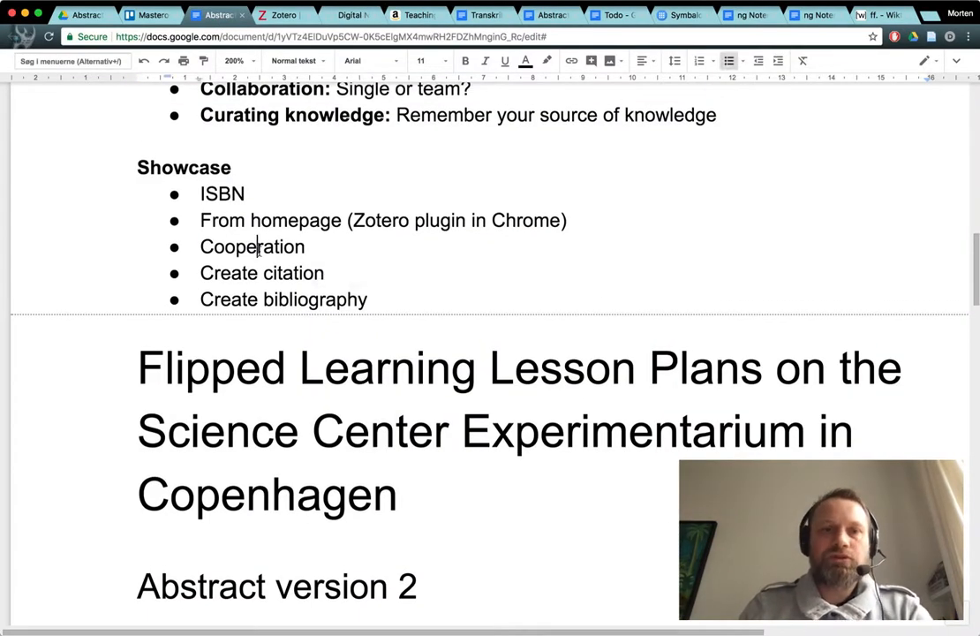
pyautogui.doubleClick(271, 247)
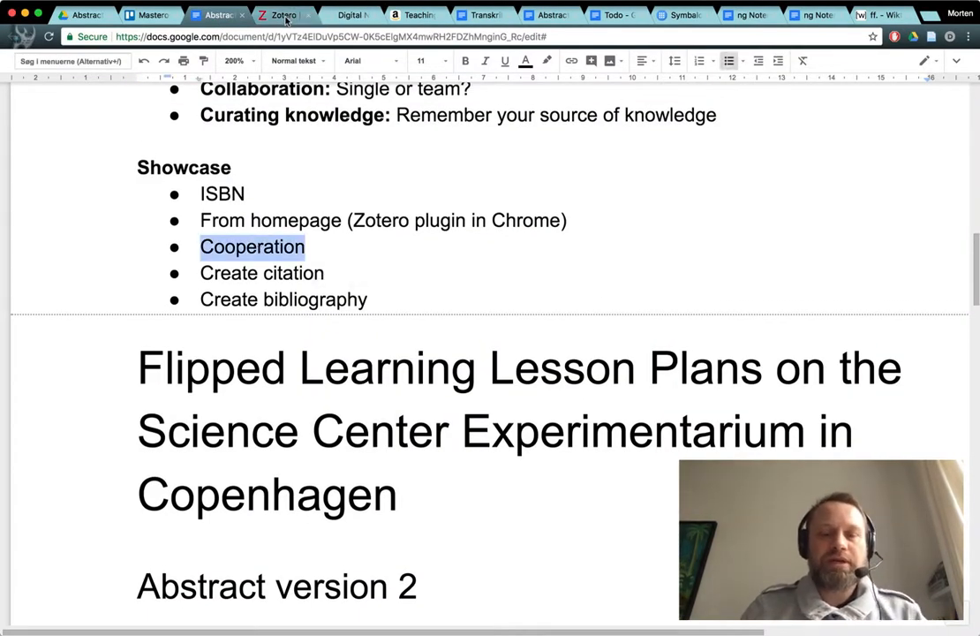
pyautogui.press('super+Tab')
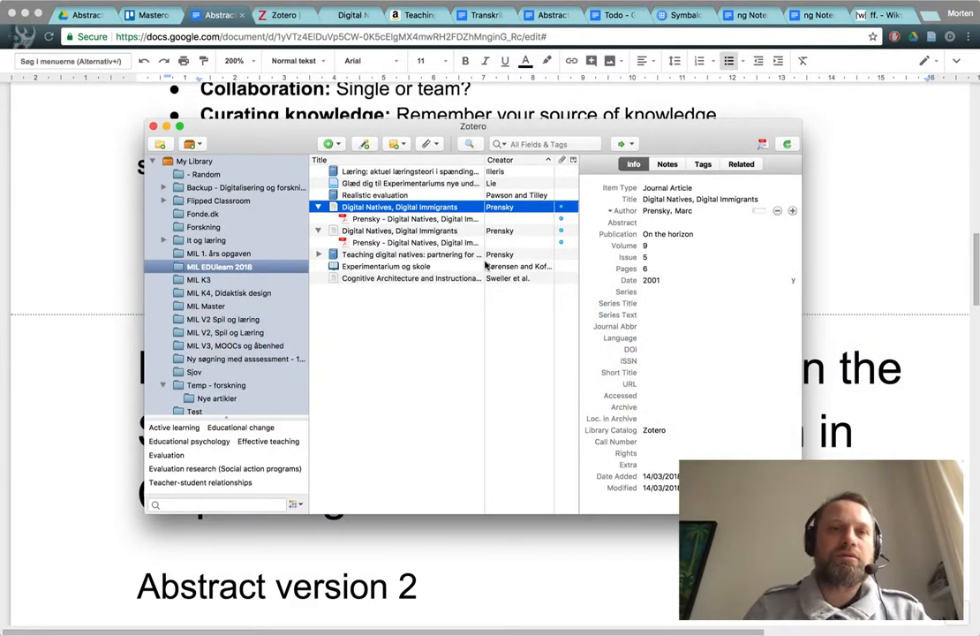
pyautogui.press('super+Tab')
pyautogui.click(281, 16)
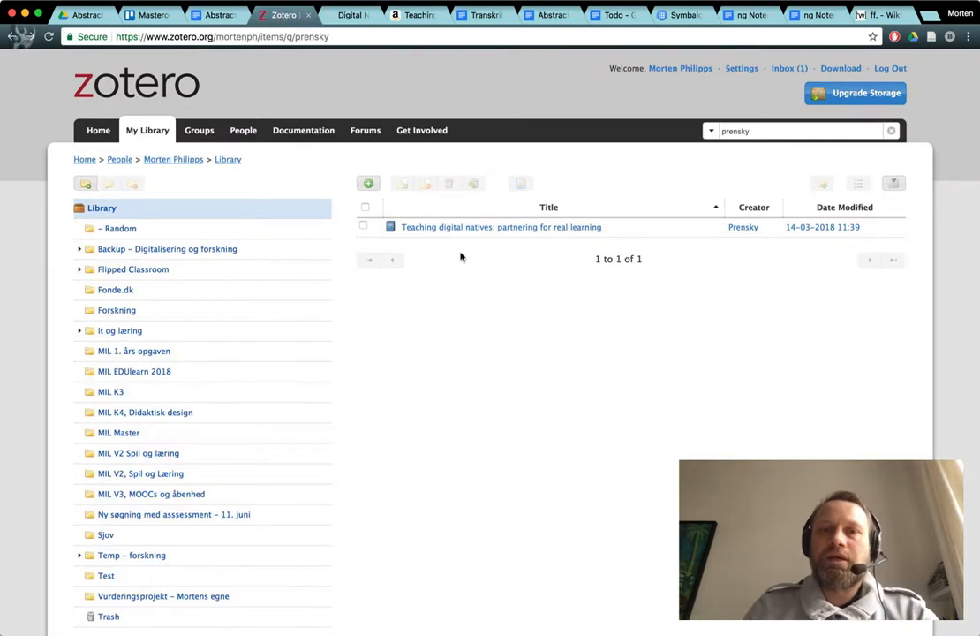
pyautogui.scroll(-1, 323, 383)
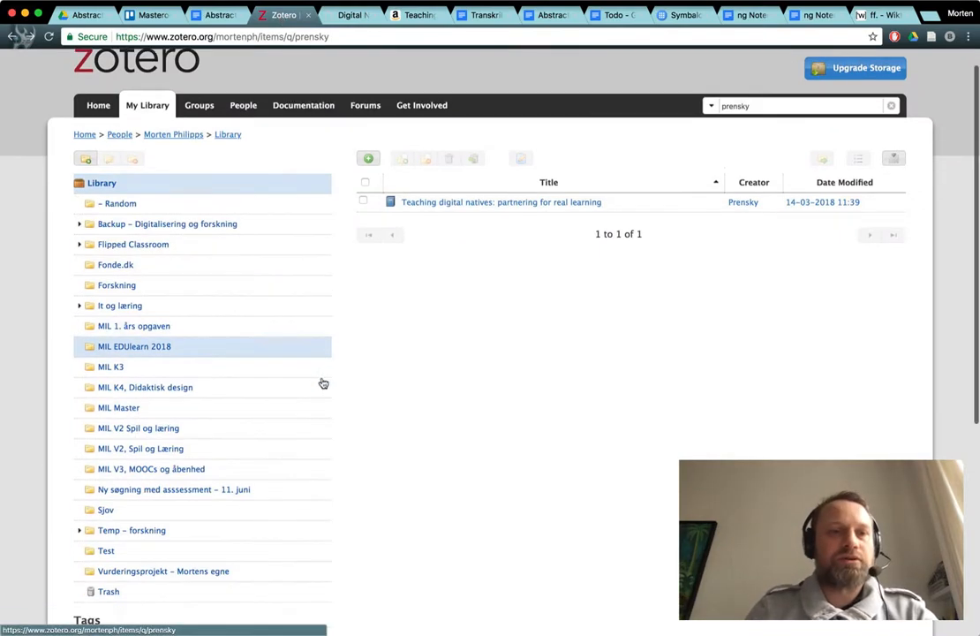
pyautogui.scroll(-3, 323, 384)
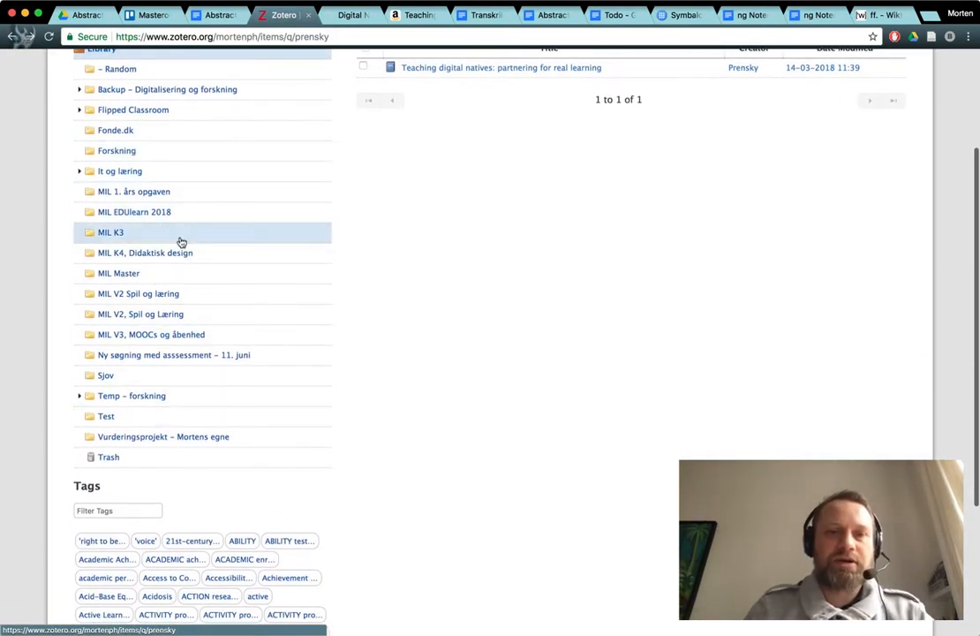
# Switch to Zotero, look through several collections in My Library and return to MIL EDUlearn 2018.
pyautogui.press('super+Tab')
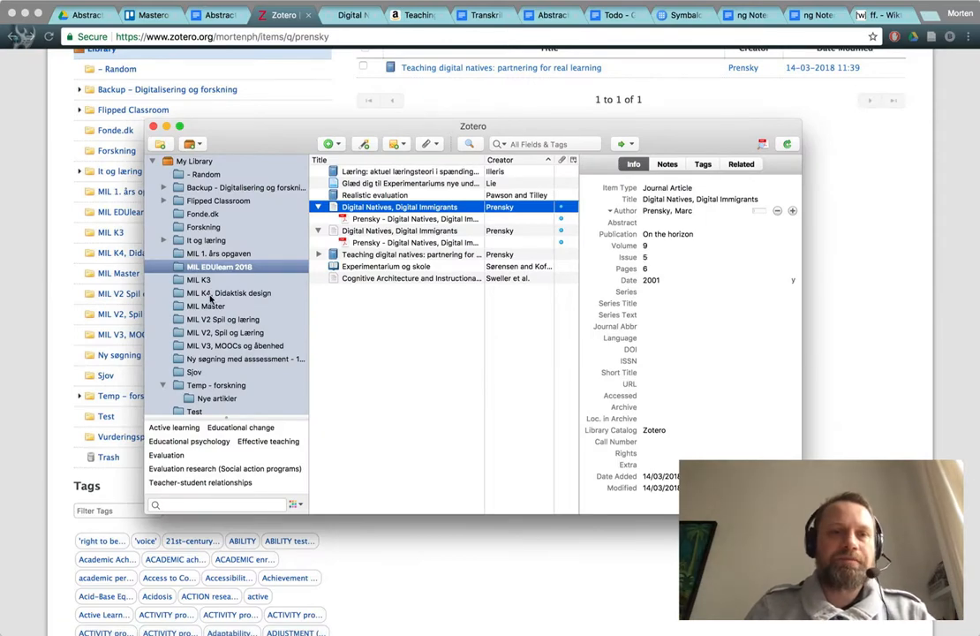
pyautogui.click(203, 227)
pyautogui.click(212, 293)
pyautogui.click(217, 332)
pyautogui.click(222, 358)
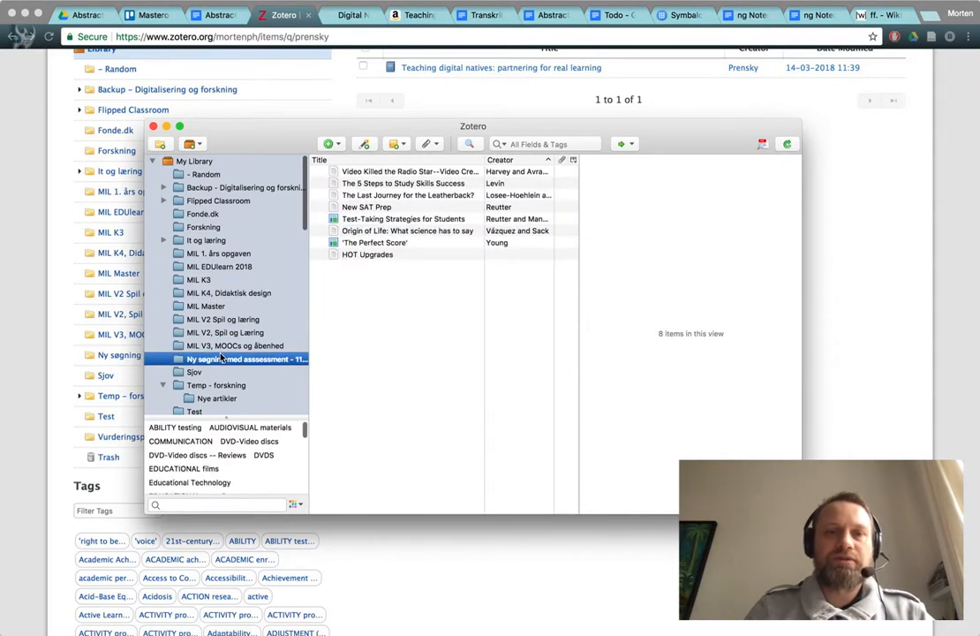
pyautogui.click(225, 372)
pyautogui.click(226, 280)
pyautogui.click(220, 241)
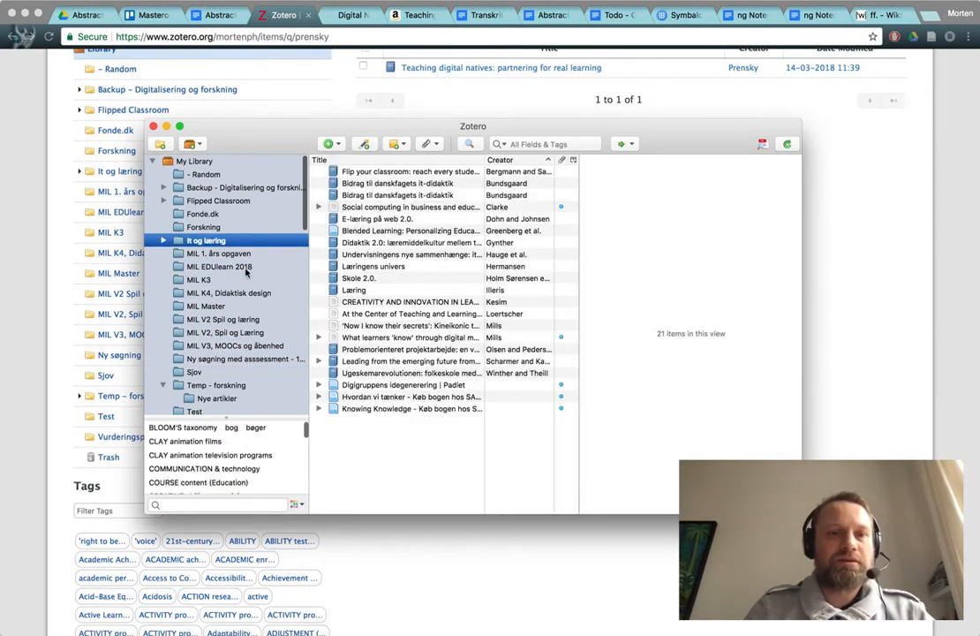
pyautogui.click(258, 268)
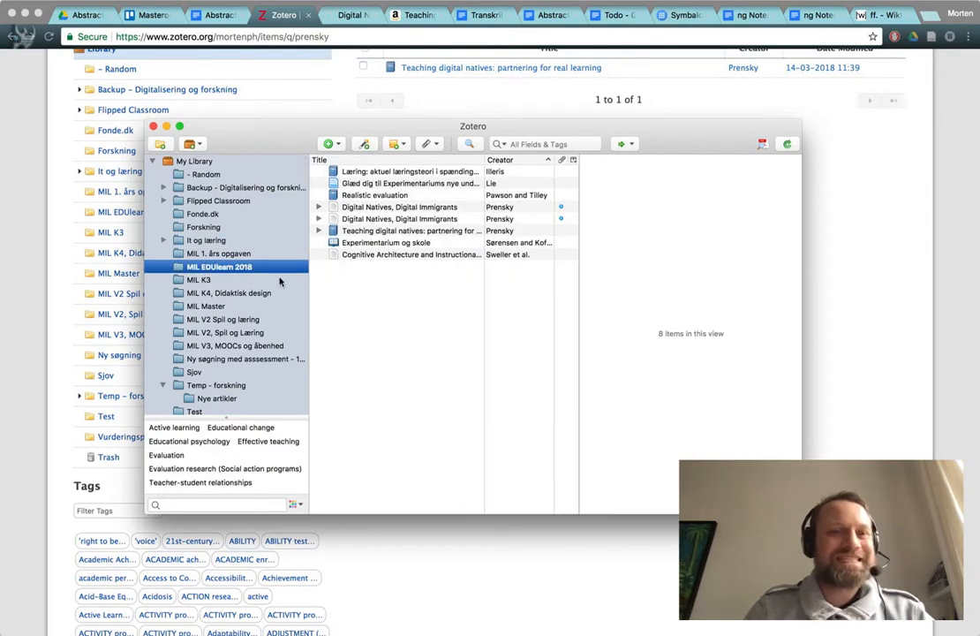
# Switch to the online Zotero library in the browser and open the Groups page.
pyautogui.press('super+Tab')
pyautogui.scroll(2, 231, 216)
pyautogui.scroll(3, 230, 210)
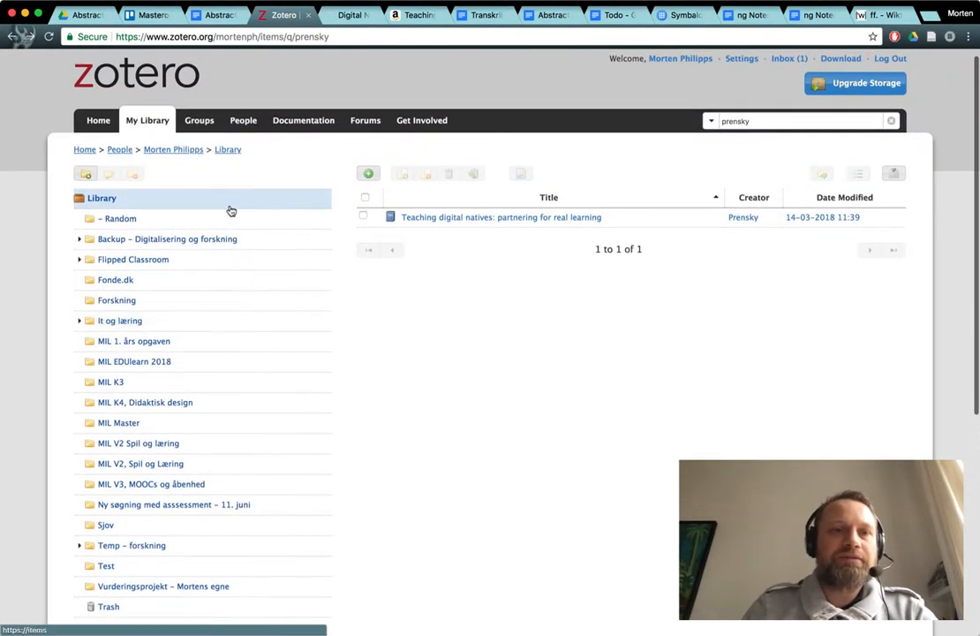
pyautogui.click(200, 104)
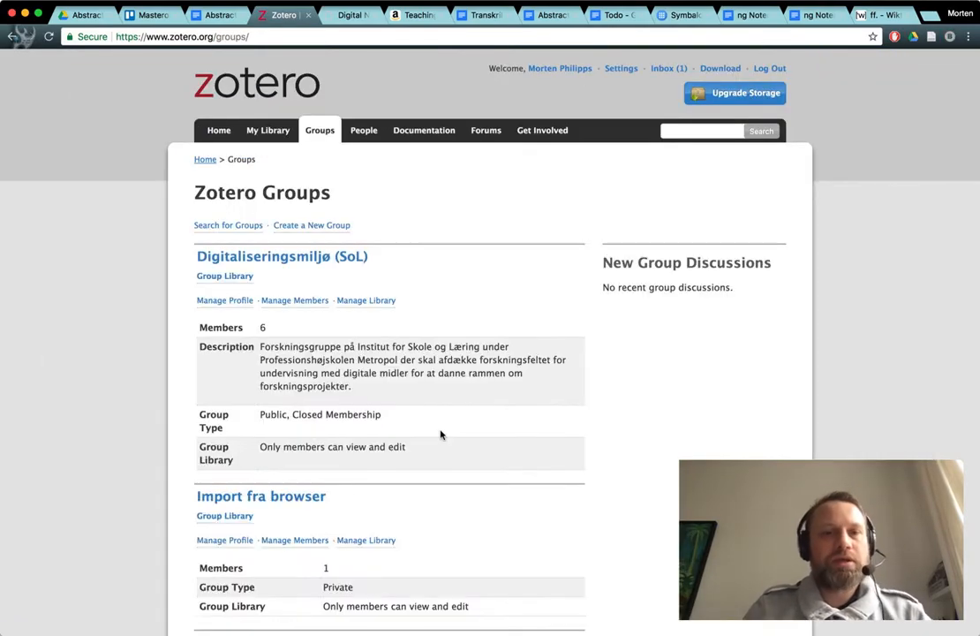
# Switch to Zotero and look through the collections of the Digitaliseringsmiljø (SoL) group library.
pyautogui.press('super+Tab')
pyautogui.scroll(-6, 270, 359)
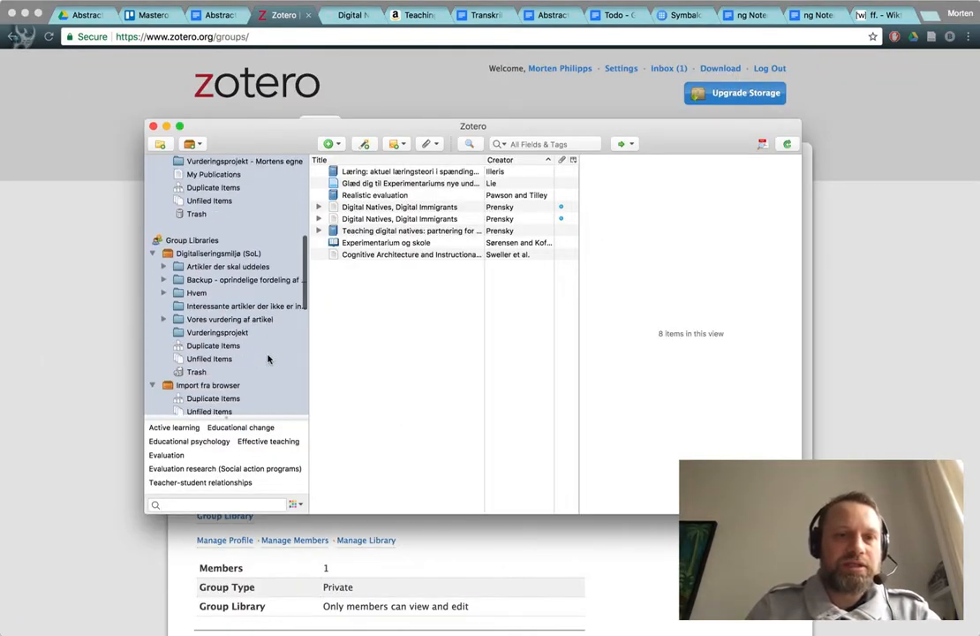
pyautogui.click(198, 294)
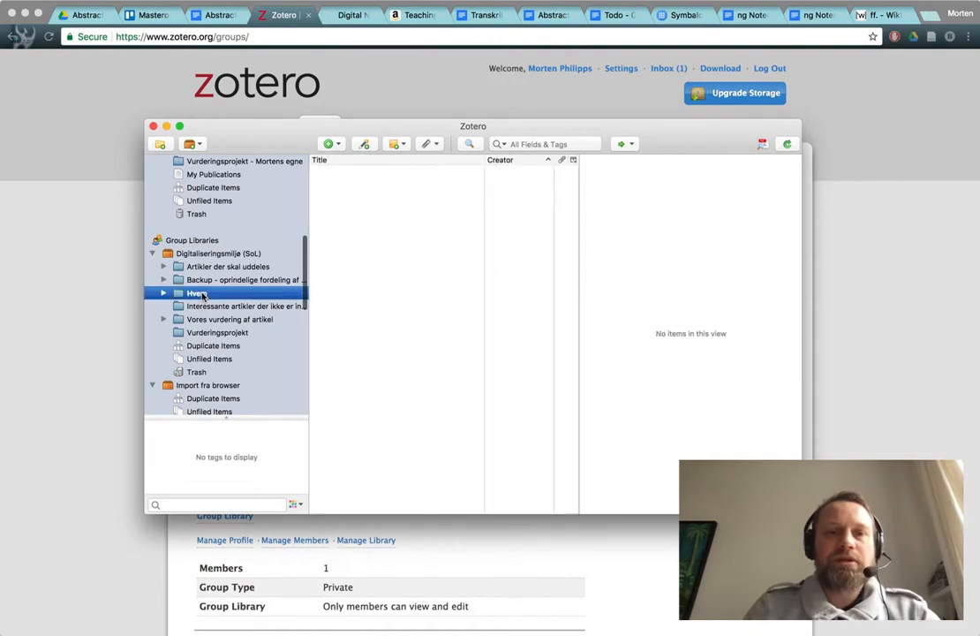
pyautogui.click(228, 306)
pyautogui.click(225, 333)
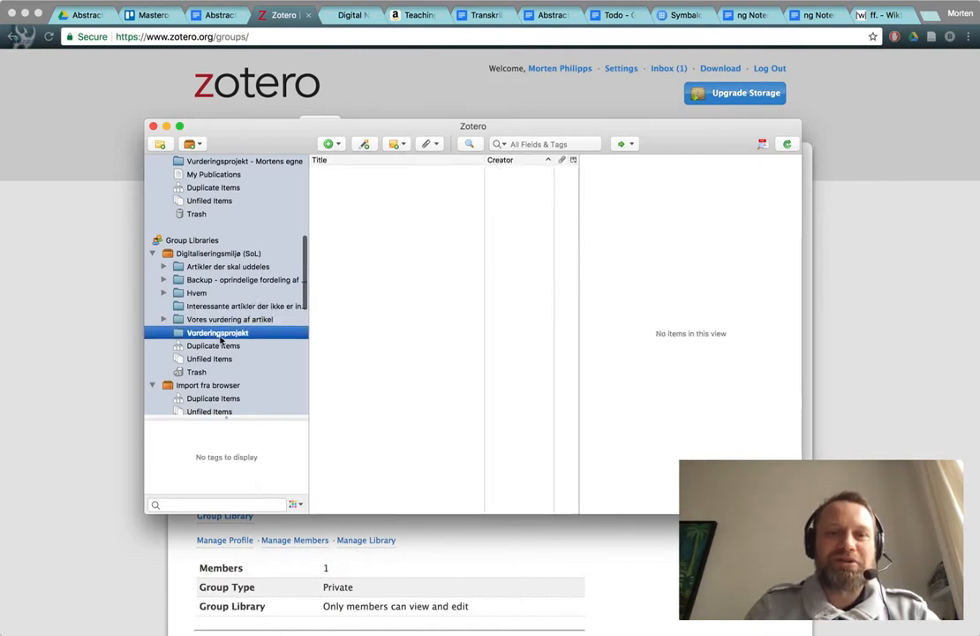
pyautogui.click(216, 280)
pyautogui.click(229, 267)
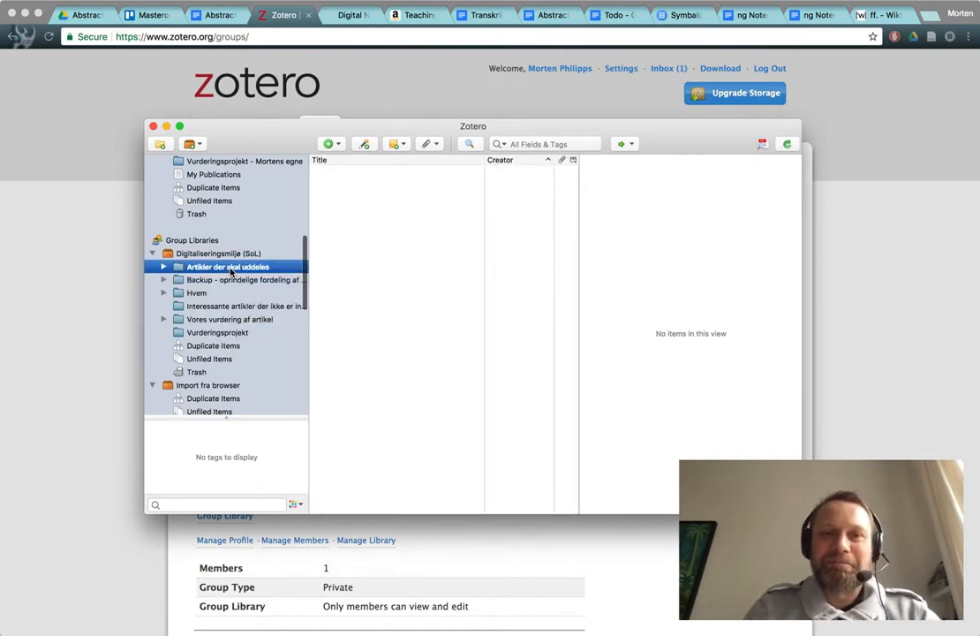
# Expand the Artikler der skal uddeles collection and look through its AEI - 24, ERC - 118 and ERIC - 15 subcollections.
pyautogui.click(163, 266)
pyautogui.click(205, 279)
pyautogui.click(209, 292)
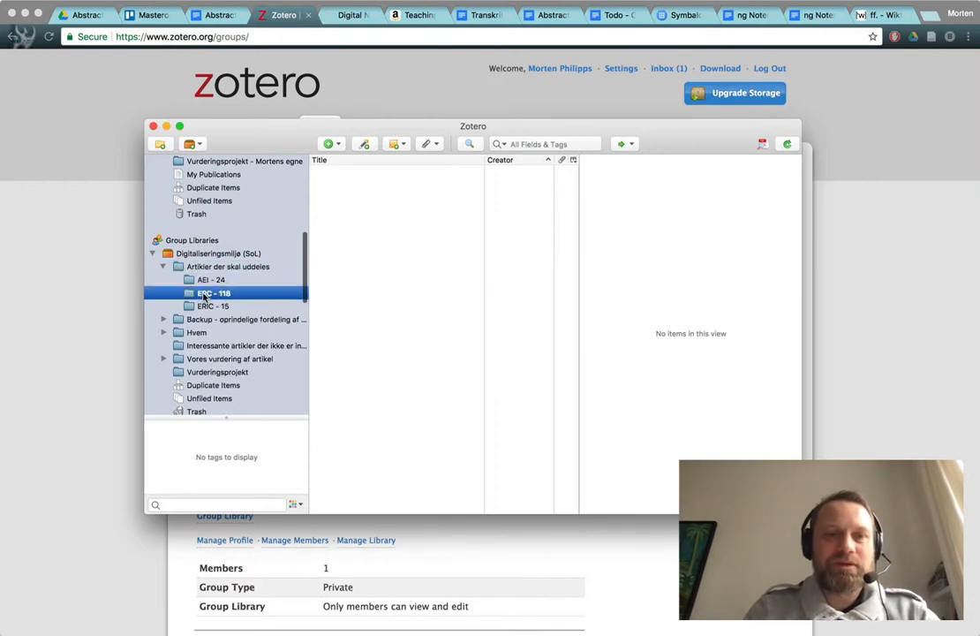
pyautogui.click(214, 306)
pyautogui.click(184, 267)
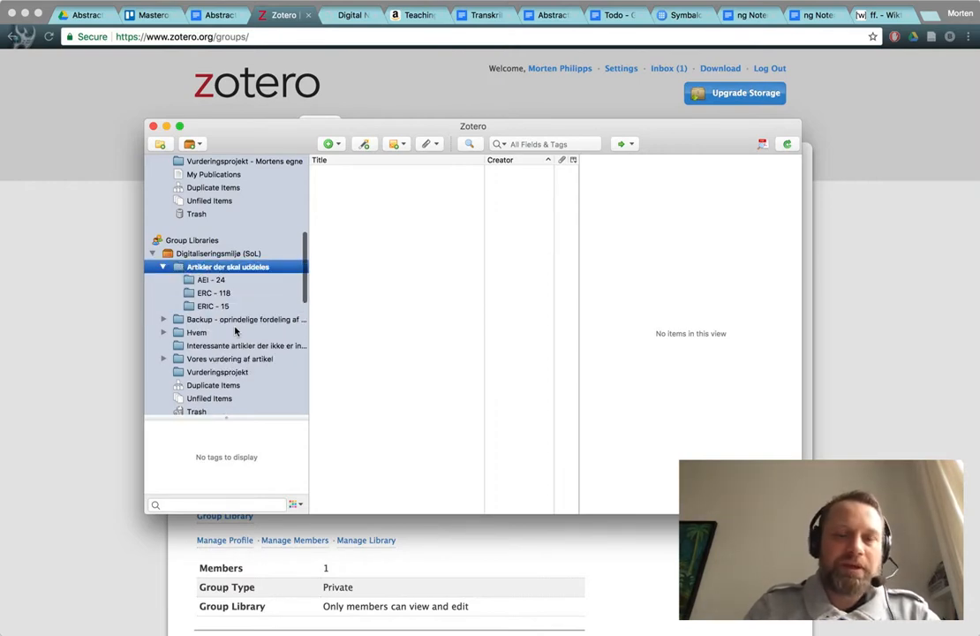
pyautogui.scroll(5, 262, 328)
pyautogui.scroll(-3, 279, 321)
pyautogui.scroll(-2, 277, 324)
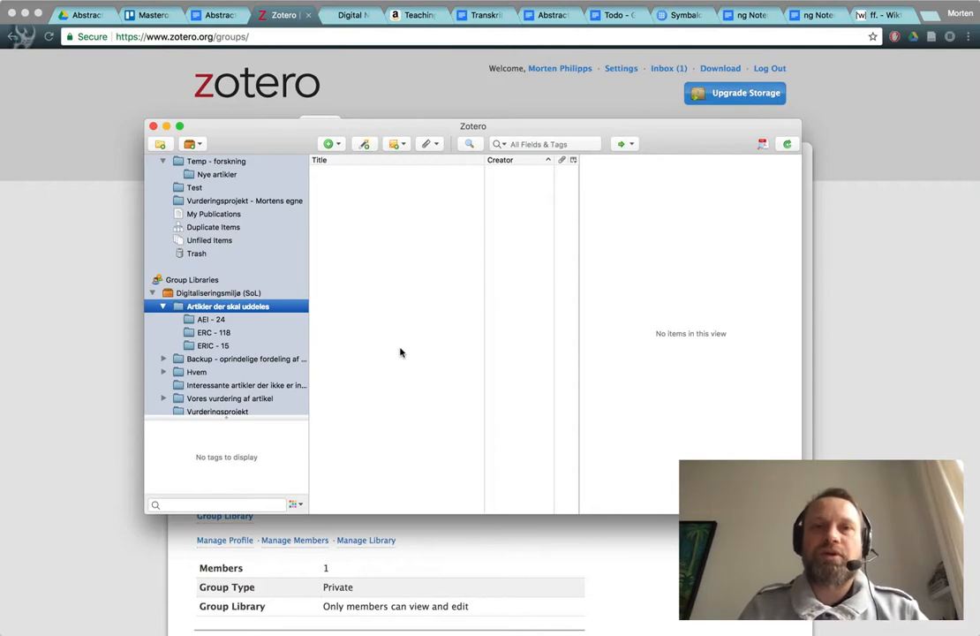
pyautogui.click(198, 319)
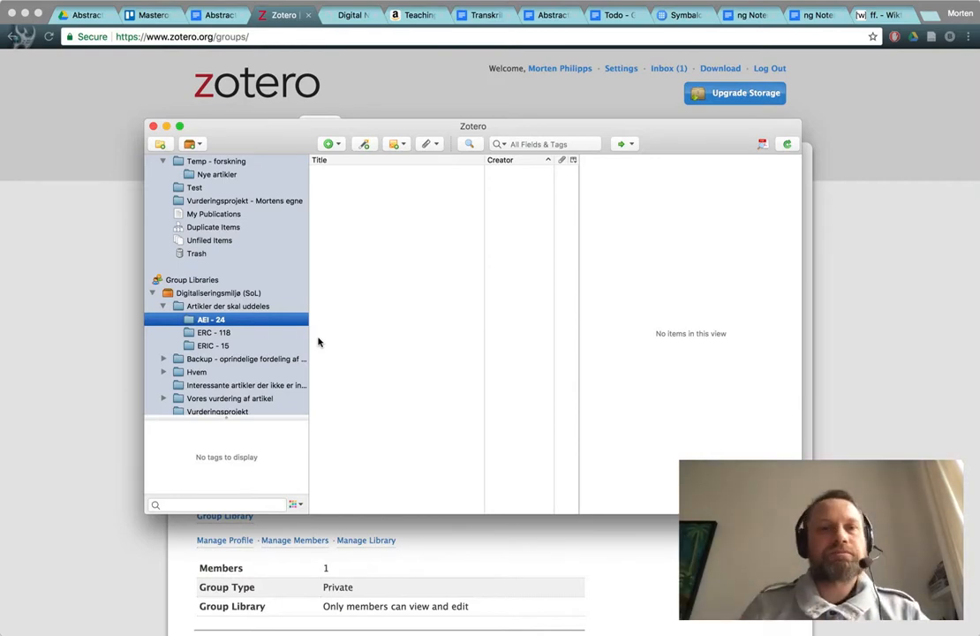
# In the browser, return to the abstract document and highlight Create citation in the Showcase list.
pyautogui.press('super+Tab')
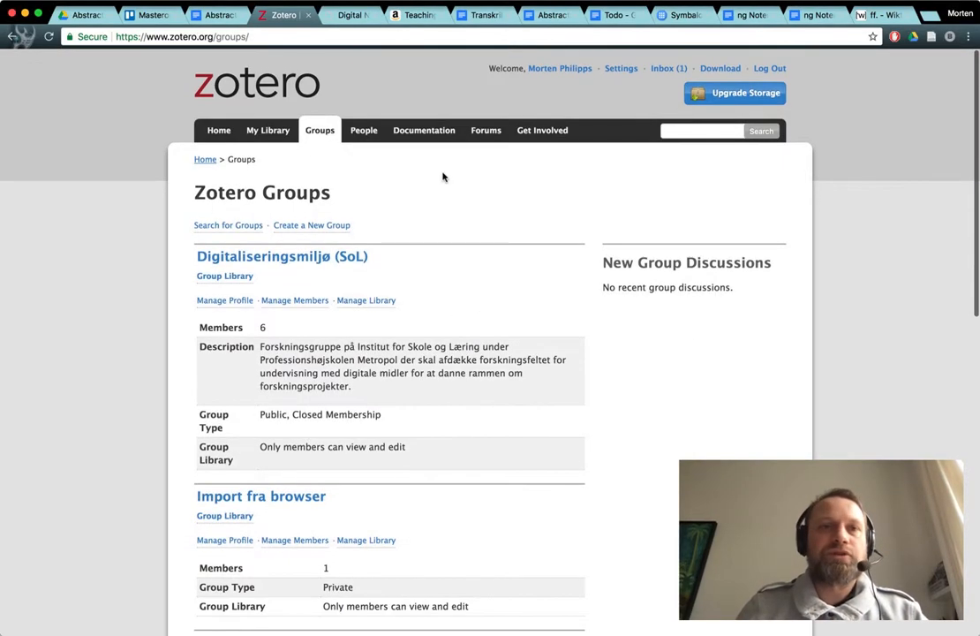
pyautogui.hotkey('ctrl', 'shift', 'Tab')
pyautogui.tripleClick(215, 279)
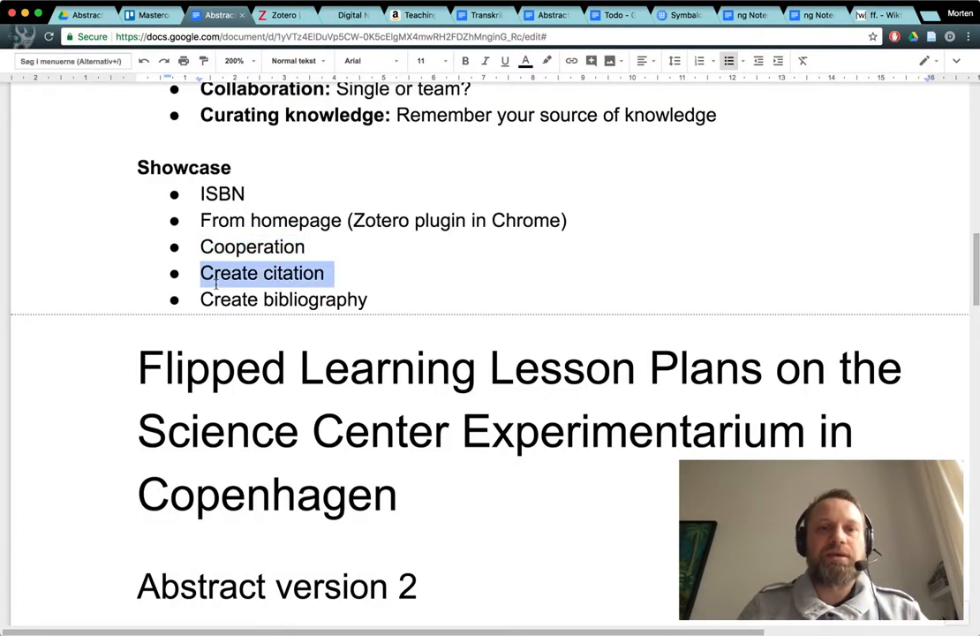
# Highlight Create citation in the Showcase list, and highlight the p. 154 in-text citation in the Abstract version 2 text.
pyautogui.tripleClick(265, 275)
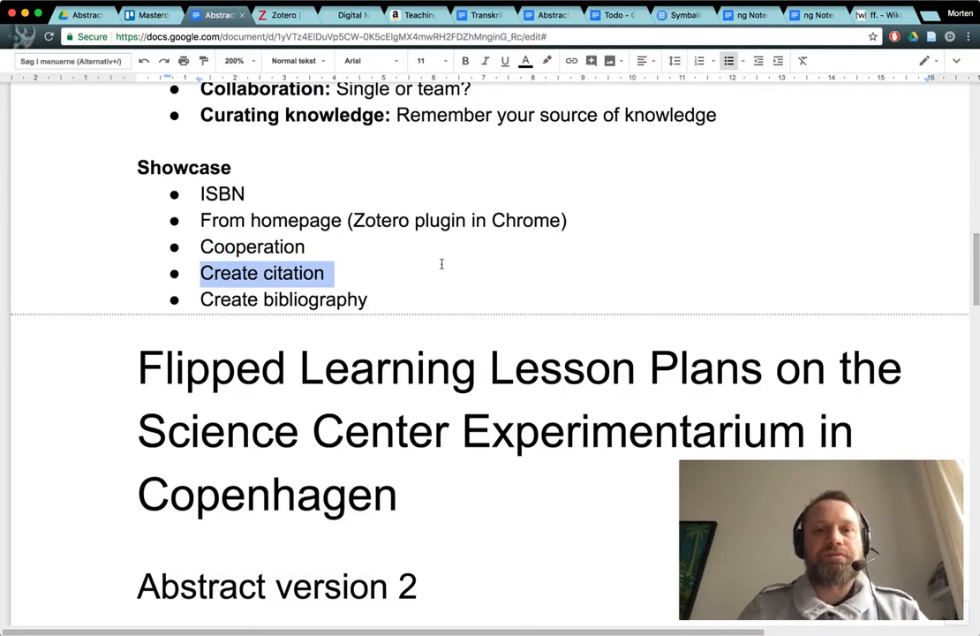
pyautogui.scroll(-7, 442, 264)
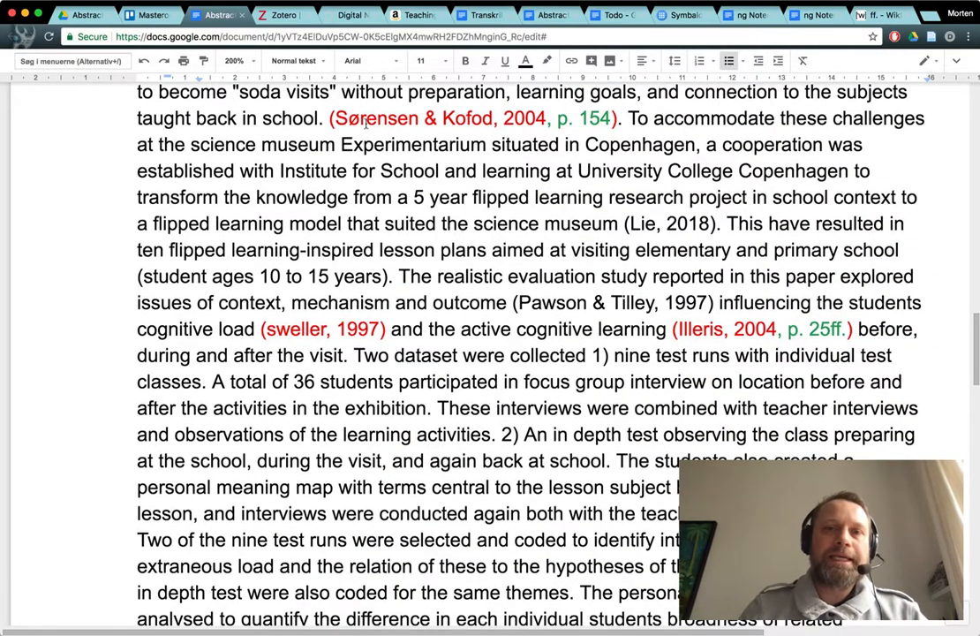
pyautogui.doubleClick(365, 121)
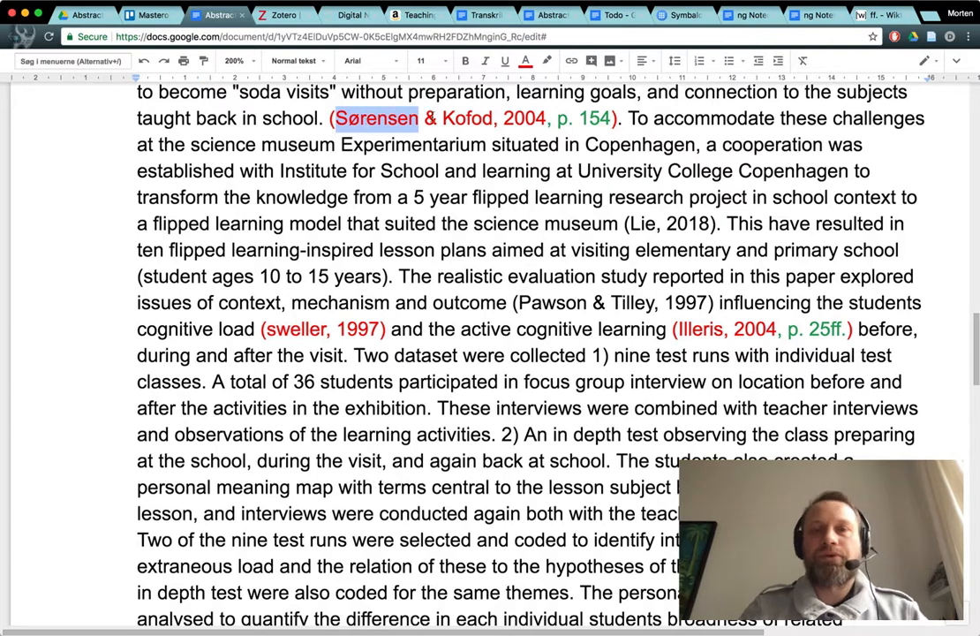
pyautogui.scroll(1, 499, 105)
pyautogui.moveTo(547, 156); pyautogui.dragTo(339, 156)
pyautogui.click(489, 216)
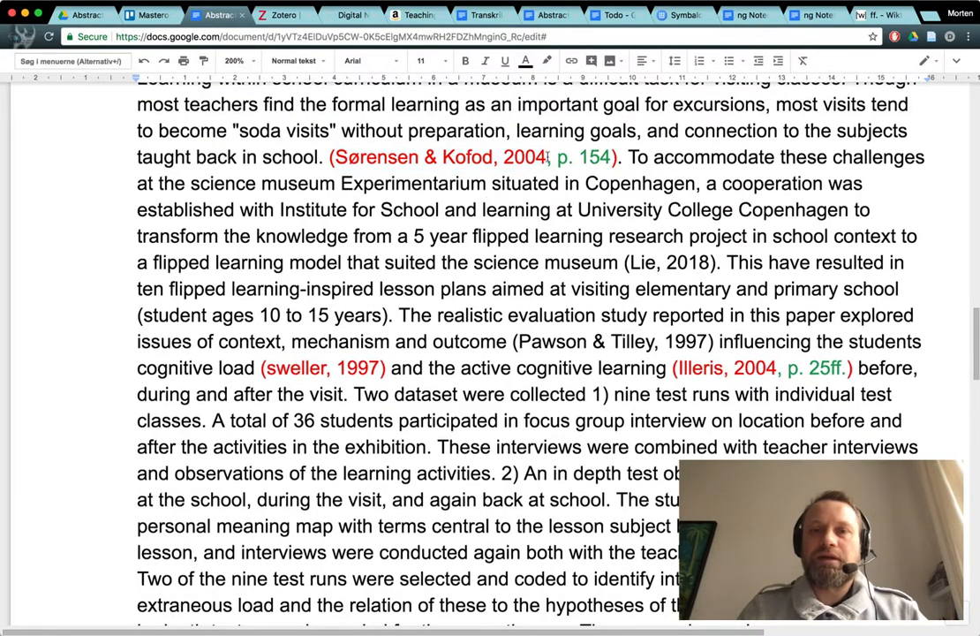
pyautogui.moveTo(618, 157); pyautogui.dragTo(327, 157)
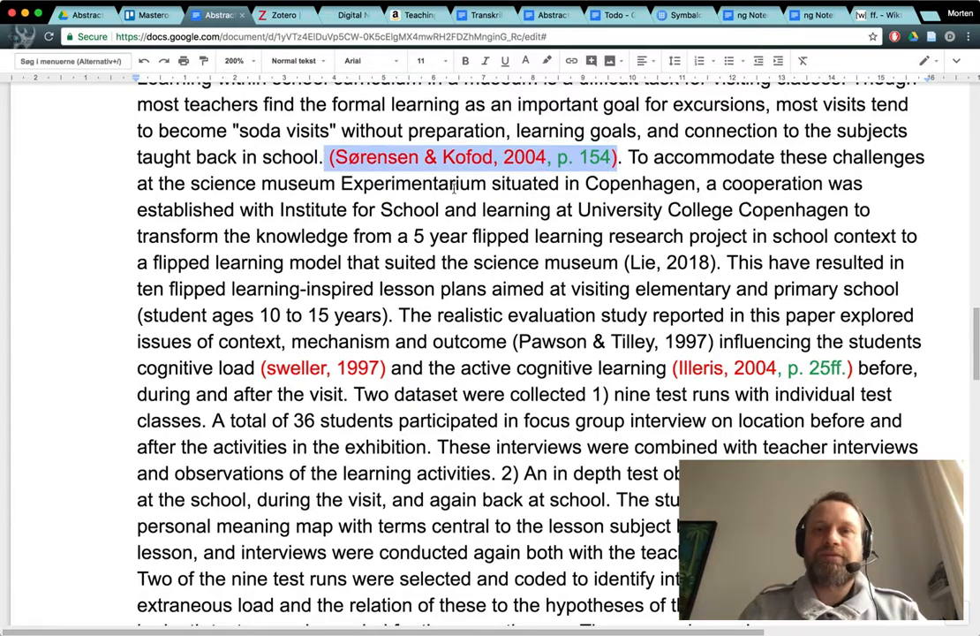
pyautogui.scroll(3, 664, 207)
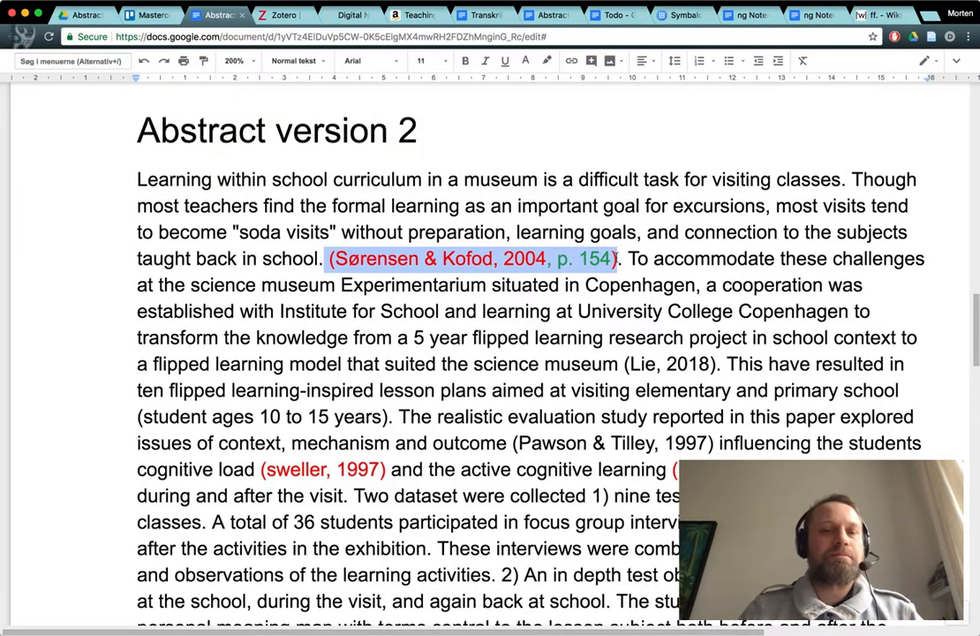
pyautogui.scroll(-5, 596, 394)
# Switch to Zotero, open the MIL EDUlearn 2018 collection and select the book Realistic evaluation.
pyautogui.press('super+Tab')
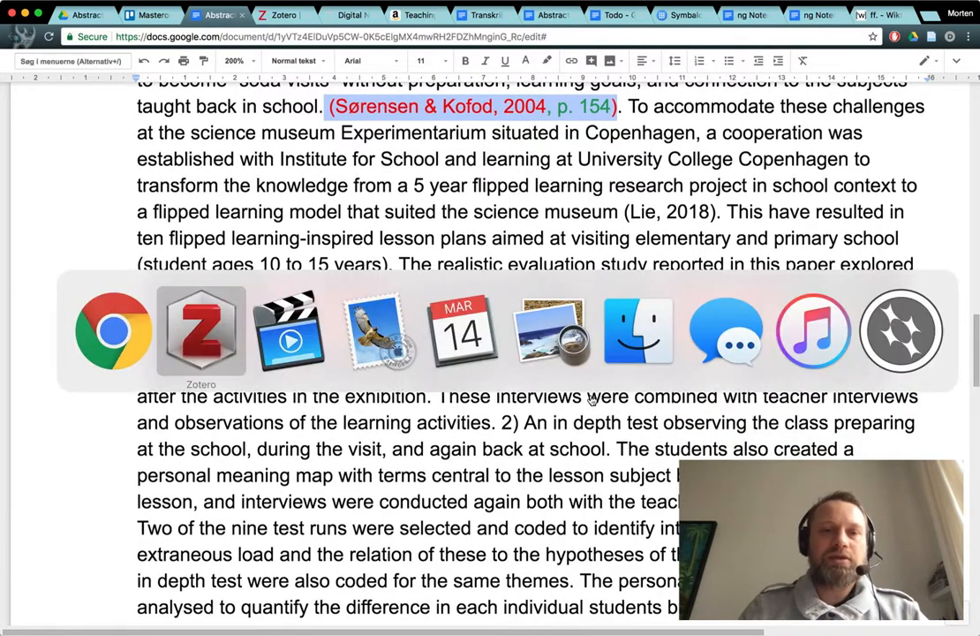
pyautogui.scroll(5, 223, 258)
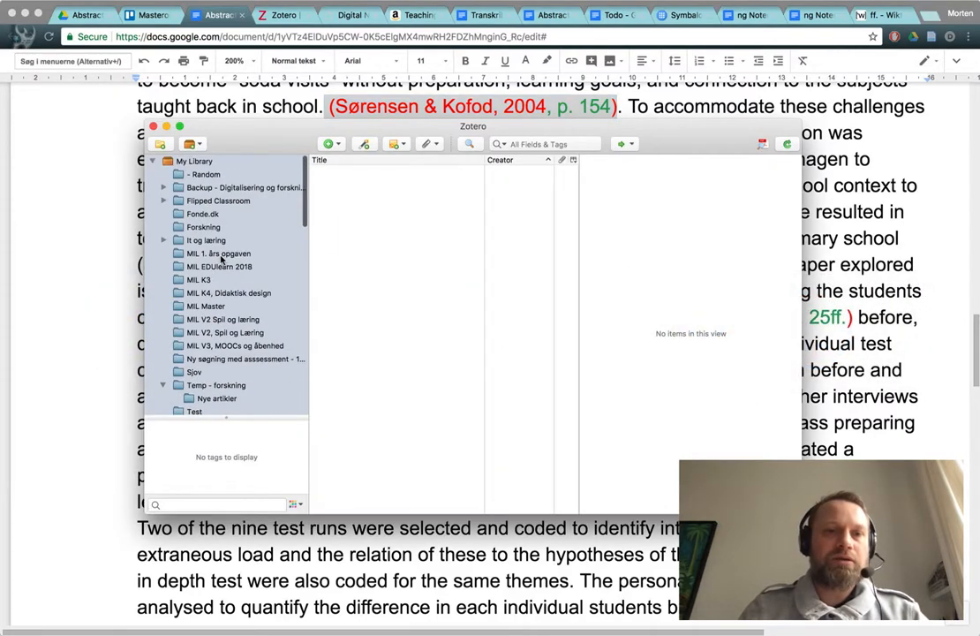
pyautogui.click(201, 267)
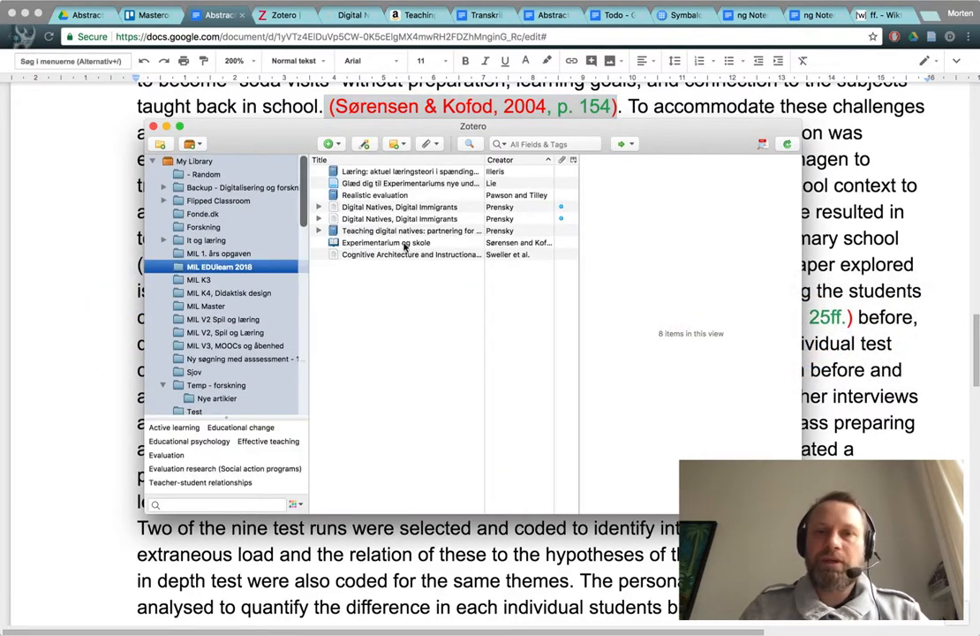
pyautogui.click(399, 196)
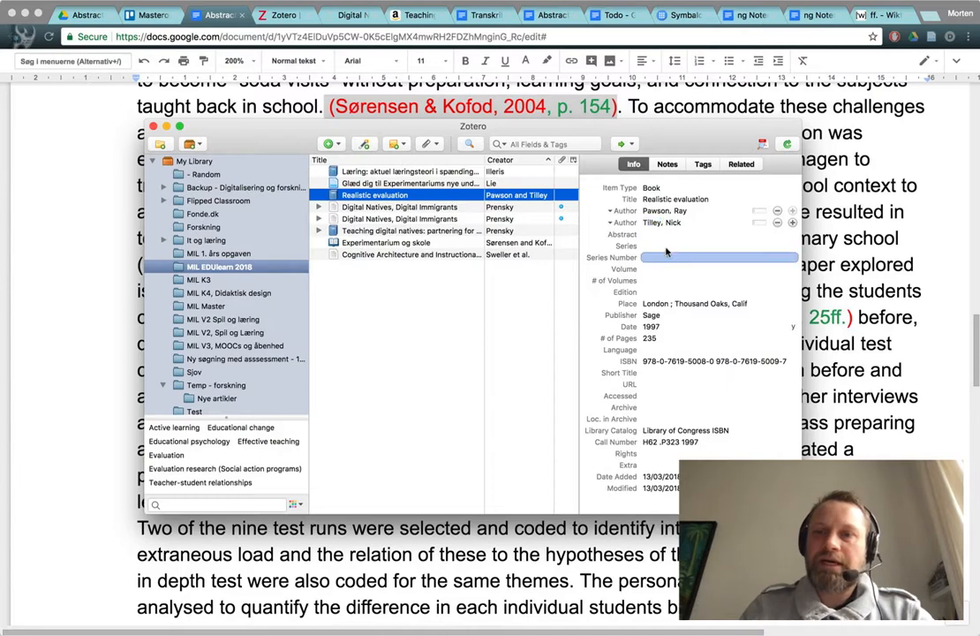
pyautogui.rightClick(369, 202)
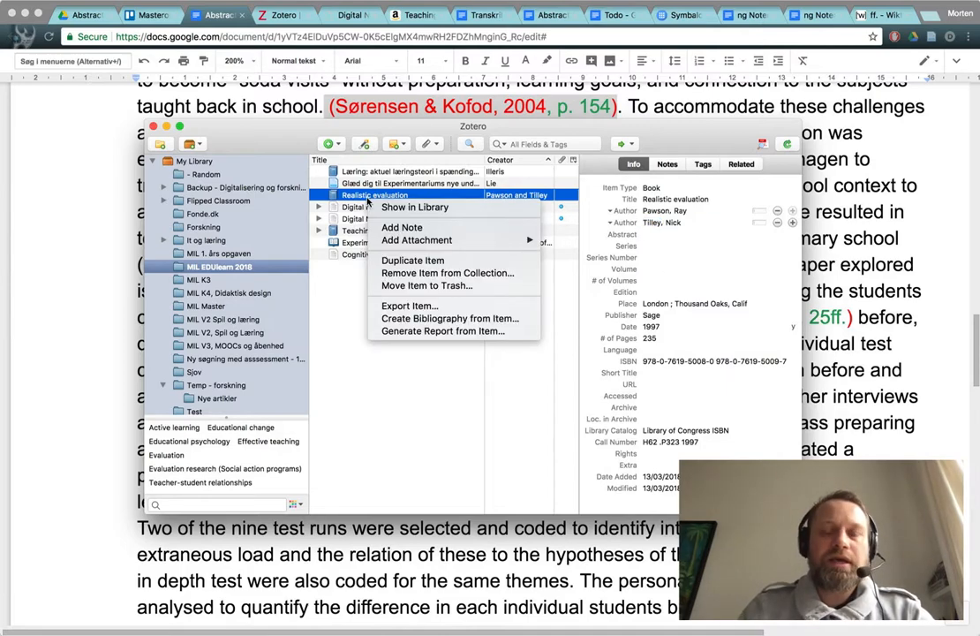
pyautogui.click(472, 322)
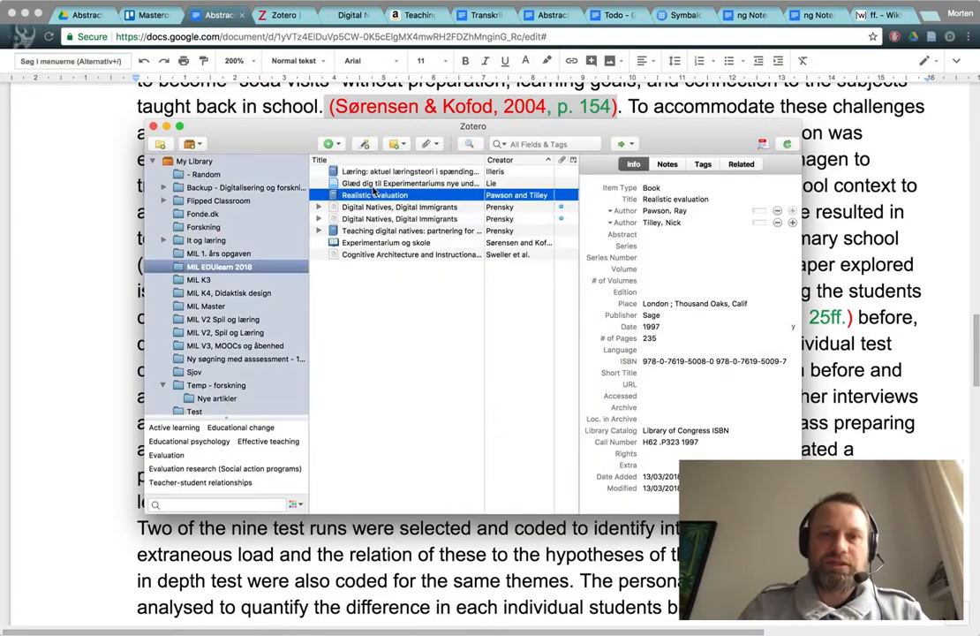
pyautogui.click(536, 536)
# Copy a citation for Realistic evaluation to the clipboard in American Psychological Association 6th edition style, English (US).
pyautogui.rightClick(366, 200)
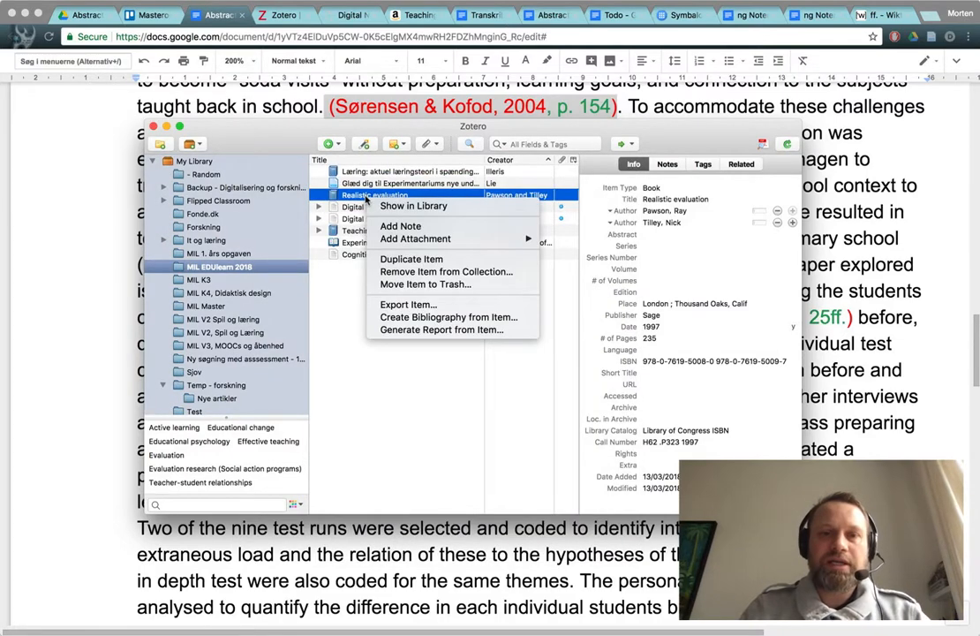
pyautogui.click(471, 320)
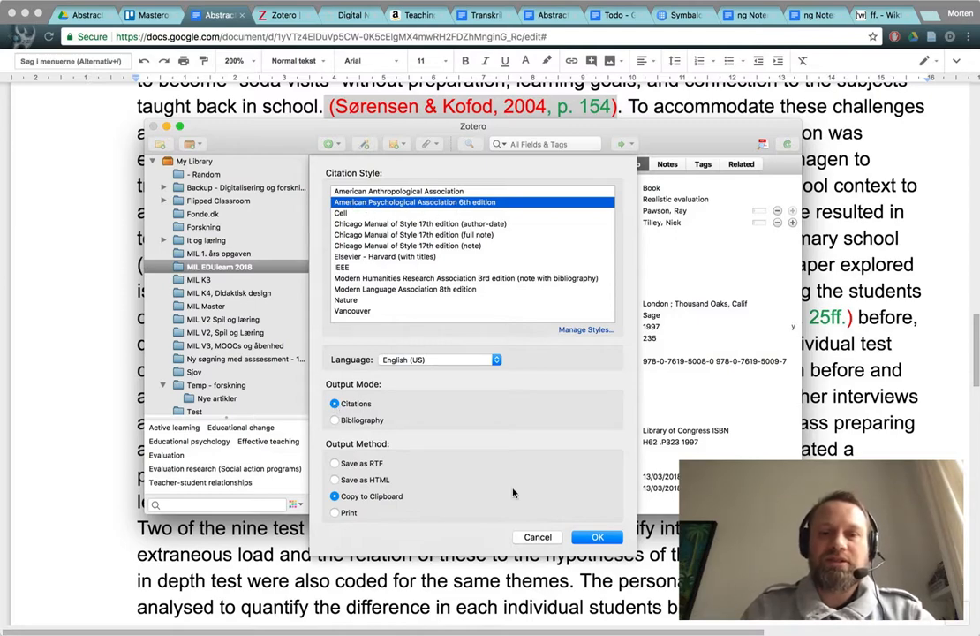
pyautogui.click(598, 537)
# Return to the abstract in Chrome and insert the copied citation on a separate line after the sentence citing p. 154.
pyautogui.press('super+Tab')
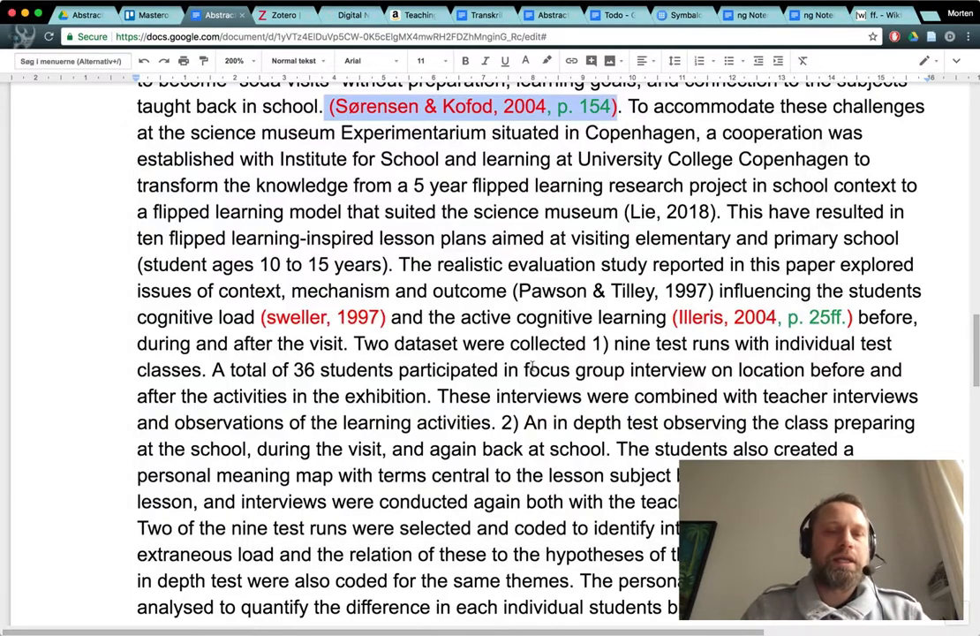
pyautogui.click(625, 107)
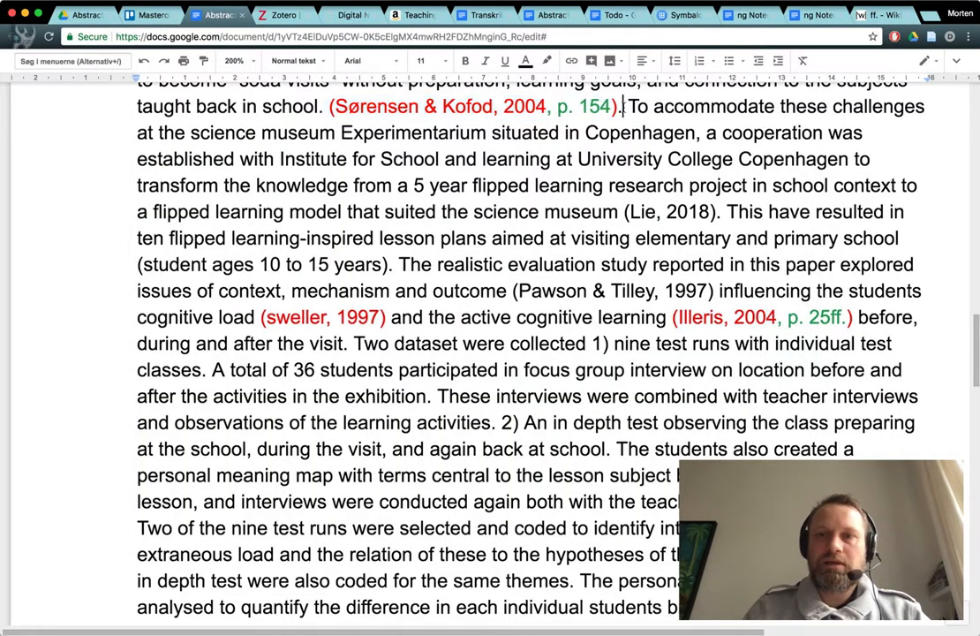
pyautogui.press('Return')
pyautogui.press('Return')
pyautogui.press('Up')
pyautogui.press('Return')
pyautogui.write('(Pawson & Tilley, 1997)')
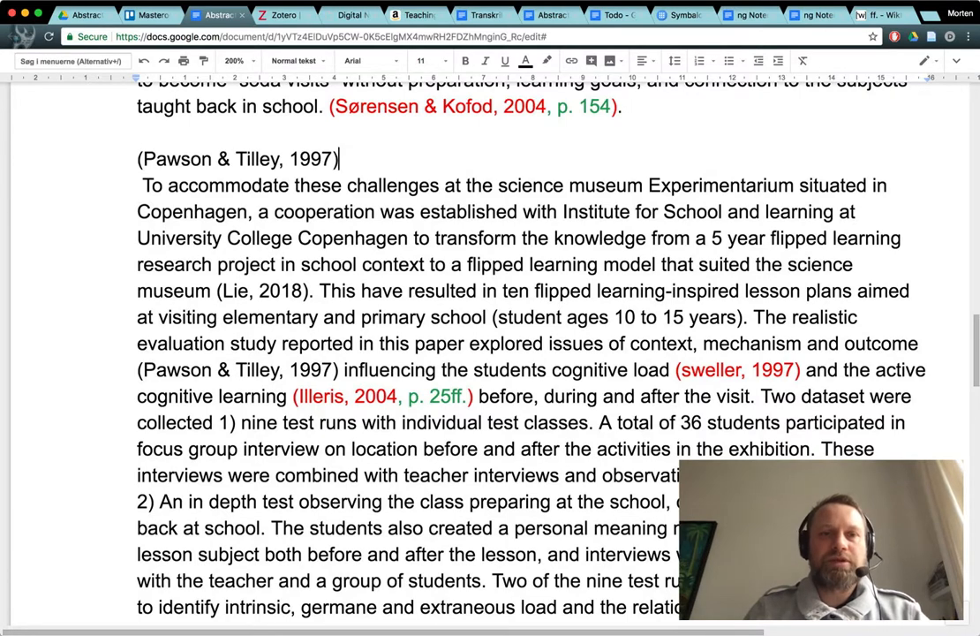
# Add ", p. 154" before the closing parenthesis of the inserted citation and highlight the page reference.
pyautogui.press('Left')
pyautogui.write(', p. ')
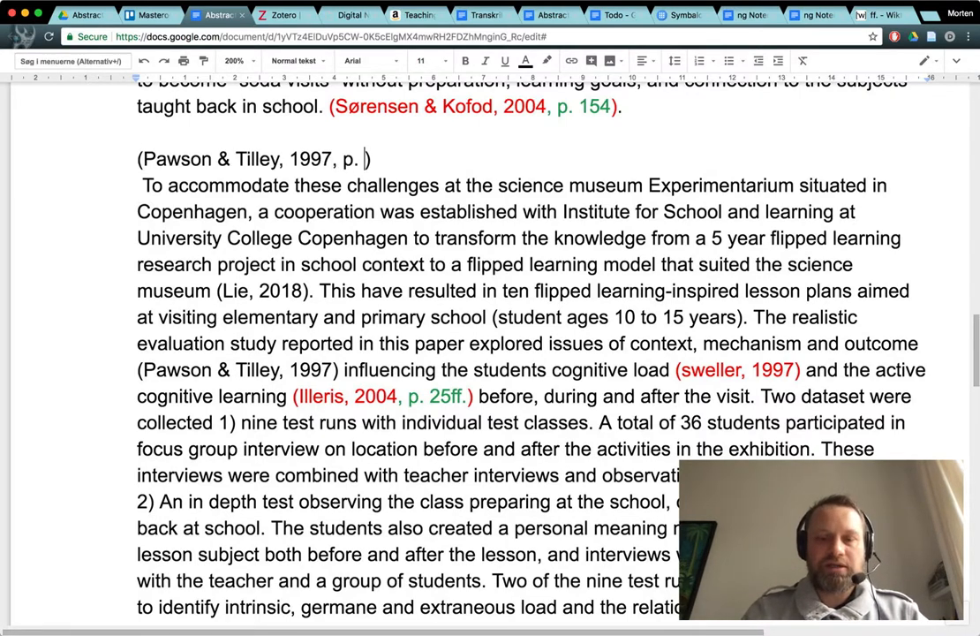
pyautogui.write('165')
pyautogui.press('BackSpace')
pyautogui.press('BackSpace')
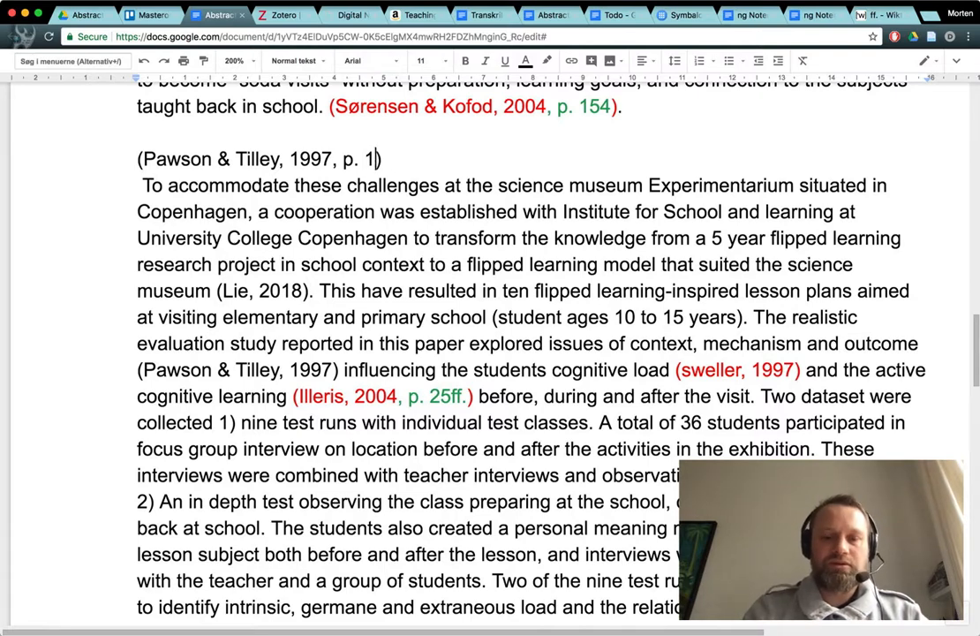
pyautogui.write('54')
pyautogui.hotkey('alt', 'shift', 'Left')
pyautogui.hotkey('alt', 'shift', 'Left')
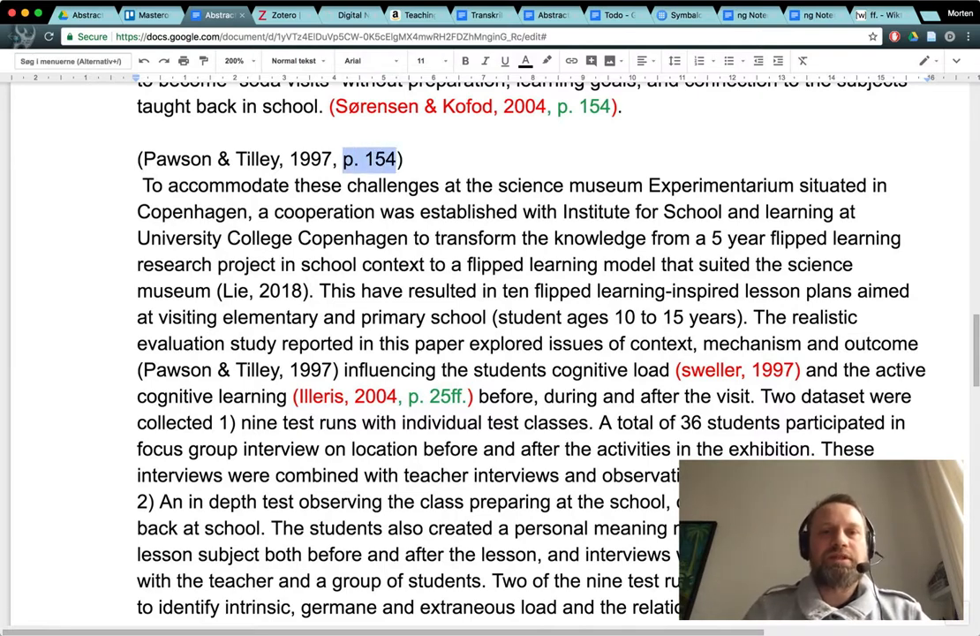
pyautogui.press('Left')
pyautogui.hotkey('alt', 'shift', 'Right')
pyautogui.hotkey('alt', 'shift', 'Right')
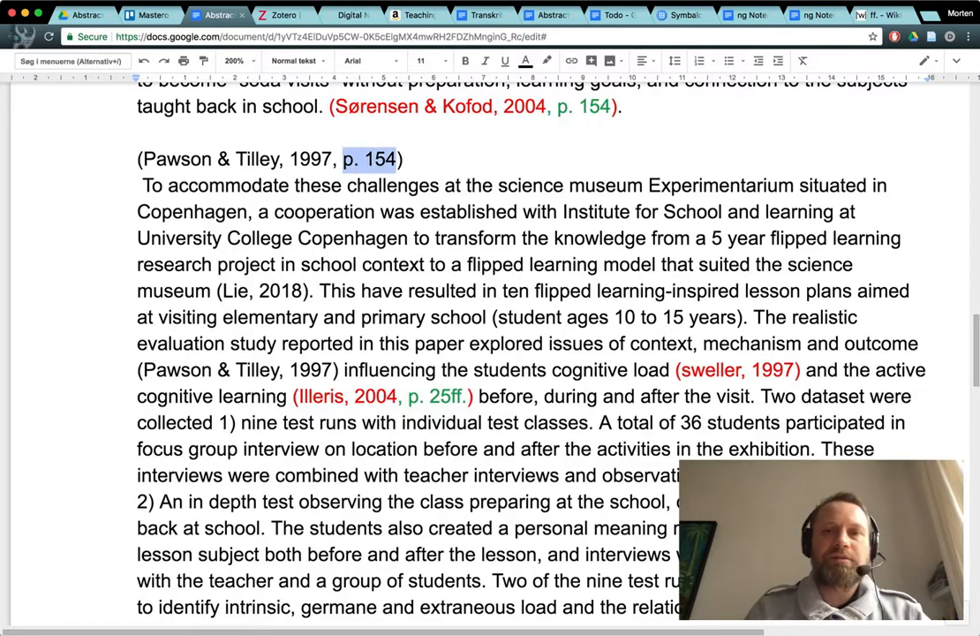
# Insert one blank line between the new citation and the paragraph starting "To accommodate these challenges".
pyautogui.press('End')
pyautogui.press('Return')
pyautogui.press('Return')
pyautogui.press('Up')
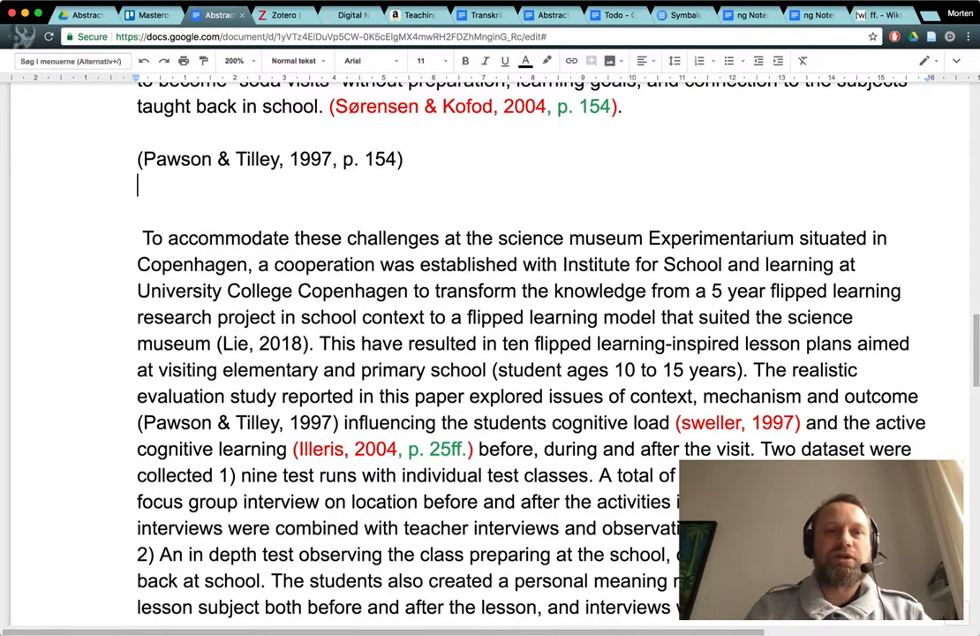
pyautogui.press('BackSpace')
# Highlight the page reference in the new citation, extending the selection backwards from the page number.
pyautogui.hotkey('shift', 'Home')
pyautogui.press('Right')
pyautogui.press('Left')
pyautogui.hotkey('shift', 'Left')
pyautogui.hotkey('shift', 'Left')
pyautogui.hotkey('shift', 'Left')
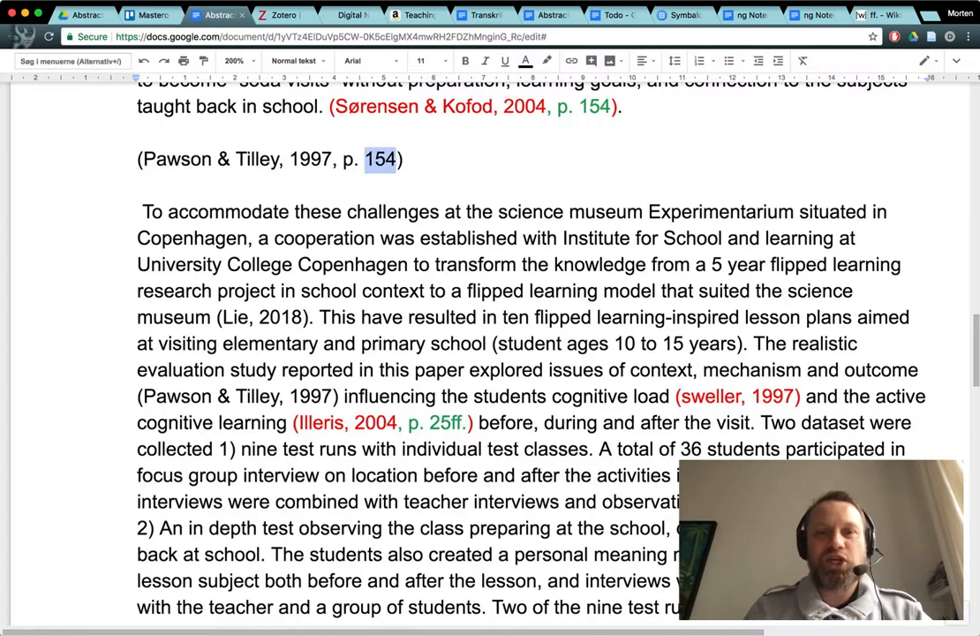
pyautogui.hotkey('shift', 'Left')
pyautogui.hotkey('shift', 'Left')
pyautogui.hotkey('shift', 'Left')
pyautogui.hotkey('shift', 'Left')
pyautogui.hotkey('shift', 'Left')
pyautogui.press('Down')
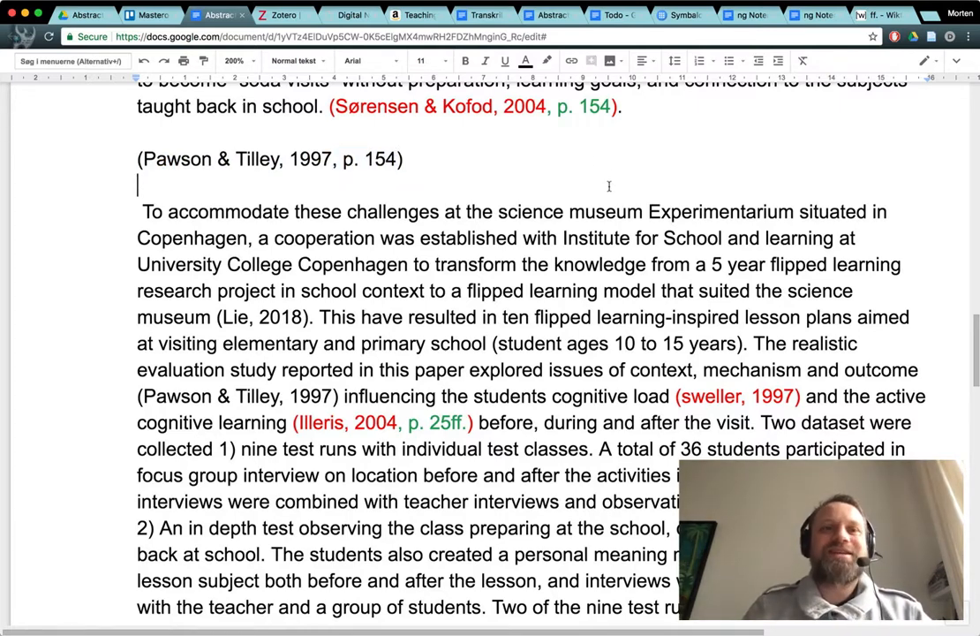
# Switch to Zotero and copy an American Psychological Association 6th edition bibliography of all MIL EDUlearn 2018 items to the clipboard.
pyautogui.press('super+Tab')
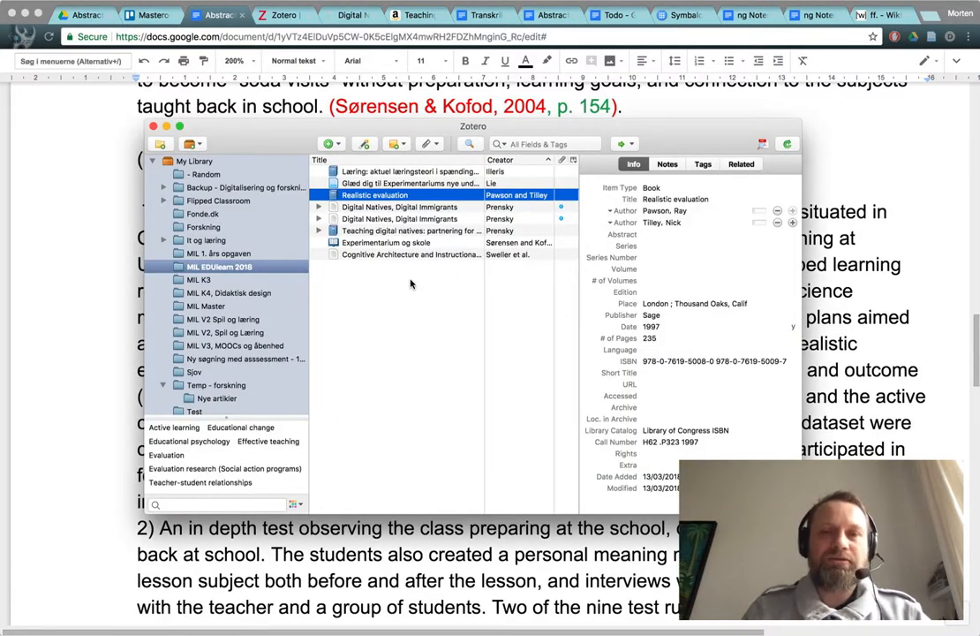
pyautogui.press('super+a')
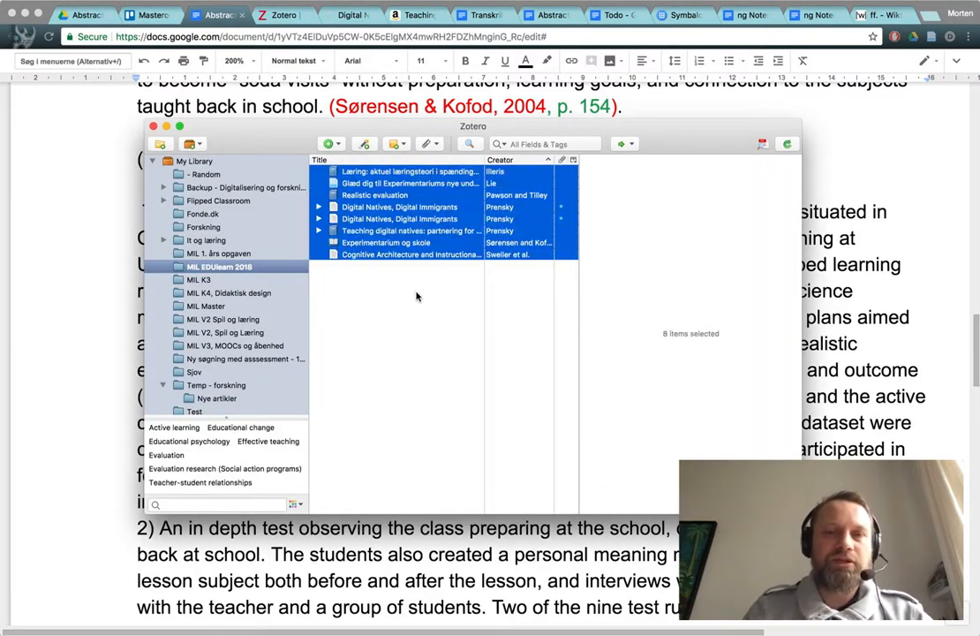
pyautogui.rightClick(410, 221)
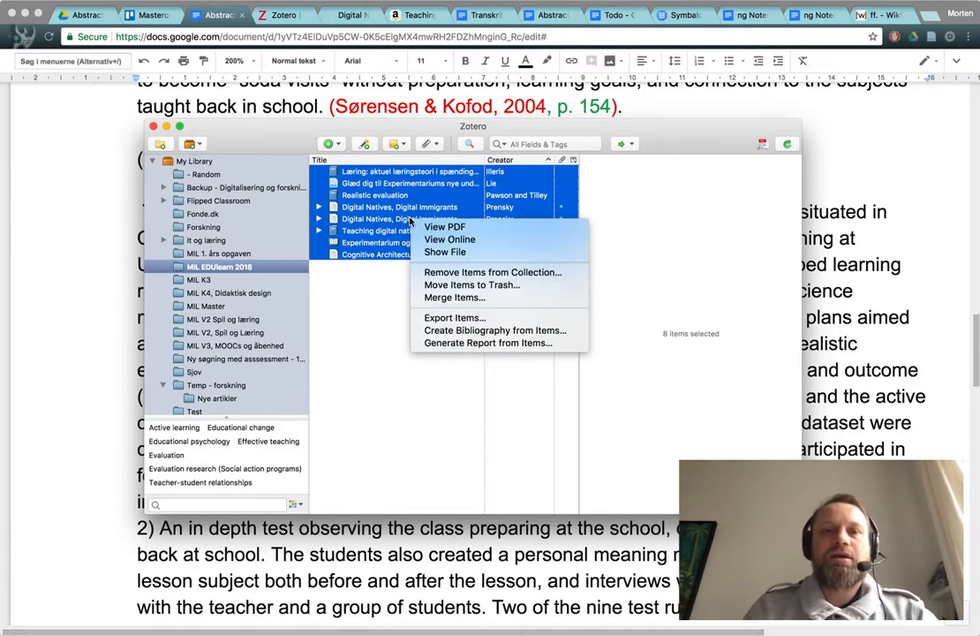
pyautogui.click(478, 331)
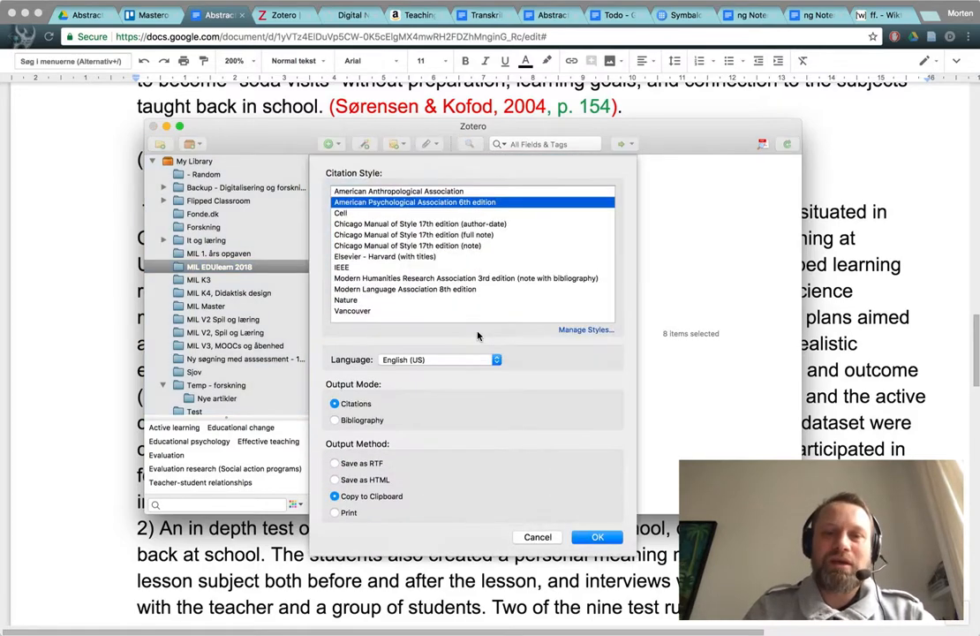
pyautogui.click(335, 422)
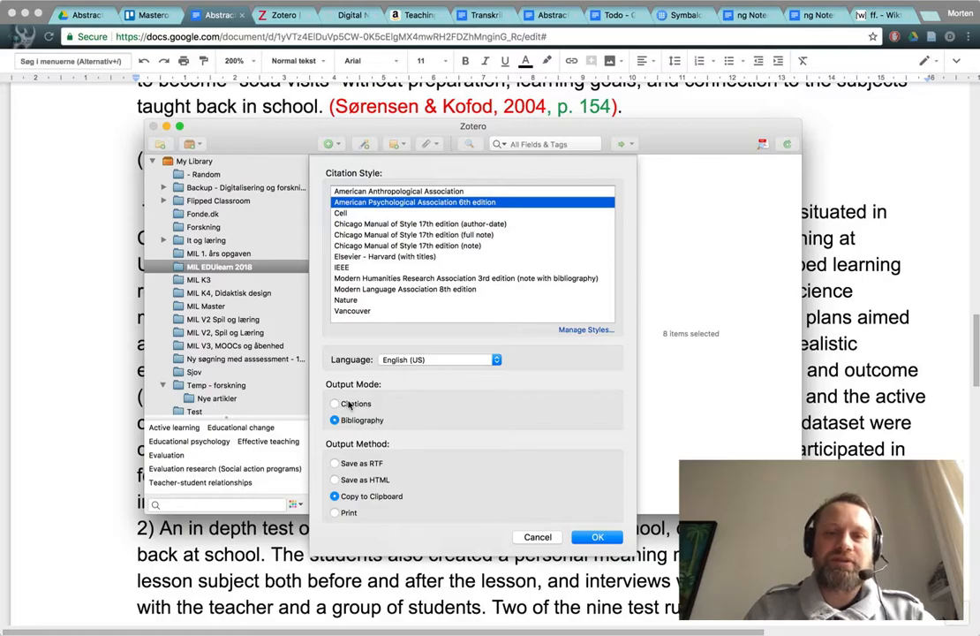
pyautogui.click(592, 536)
# Return to the abstract document in Chrome and paste the copied bibliography below the Bibliography heading.
pyautogui.press('super+Tab')
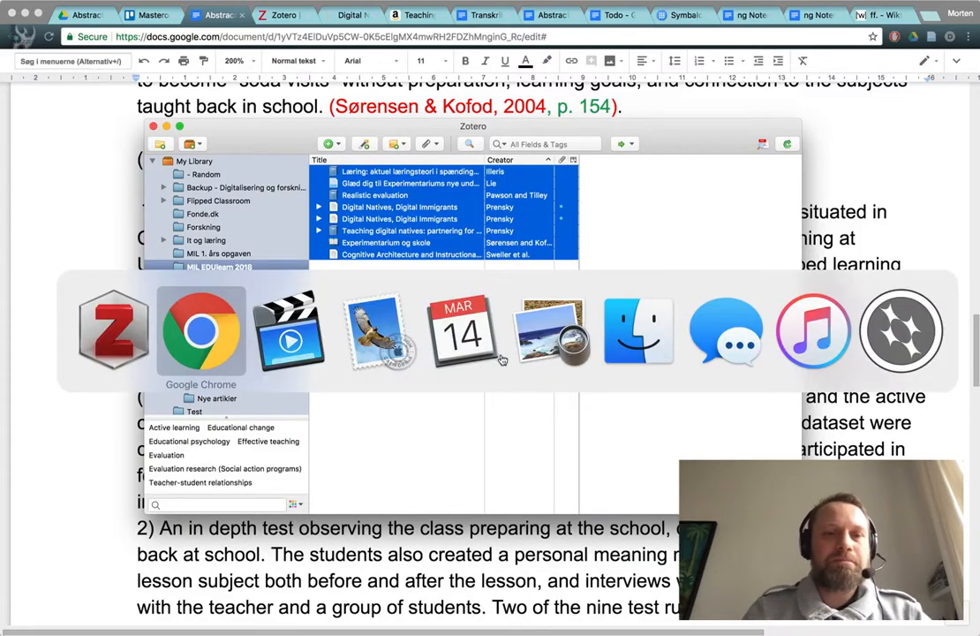
pyautogui.scroll(-5, 508, 406)
pyautogui.scroll(-10, 510, 415)
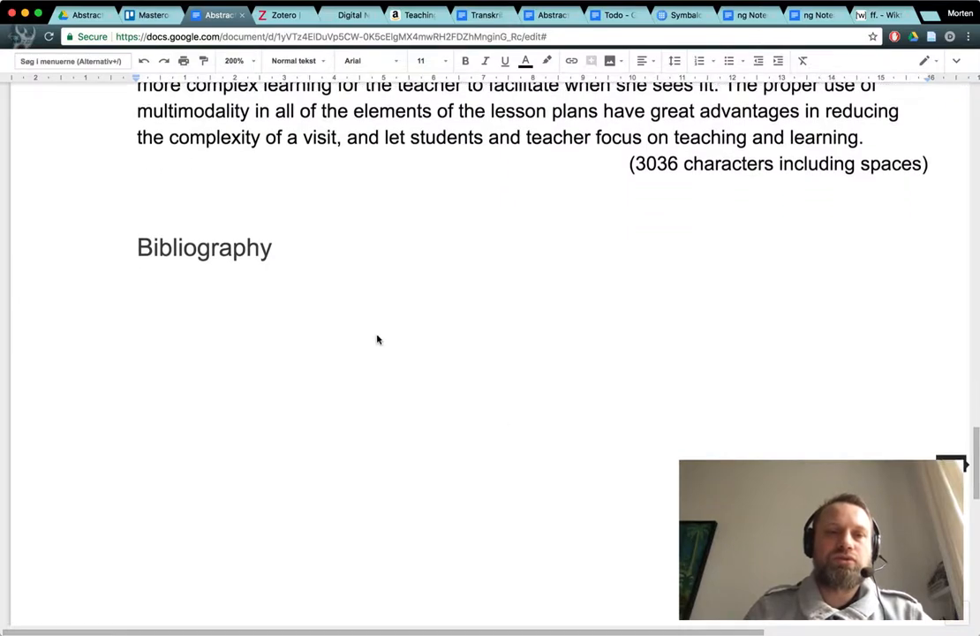
pyautogui.click(357, 328)
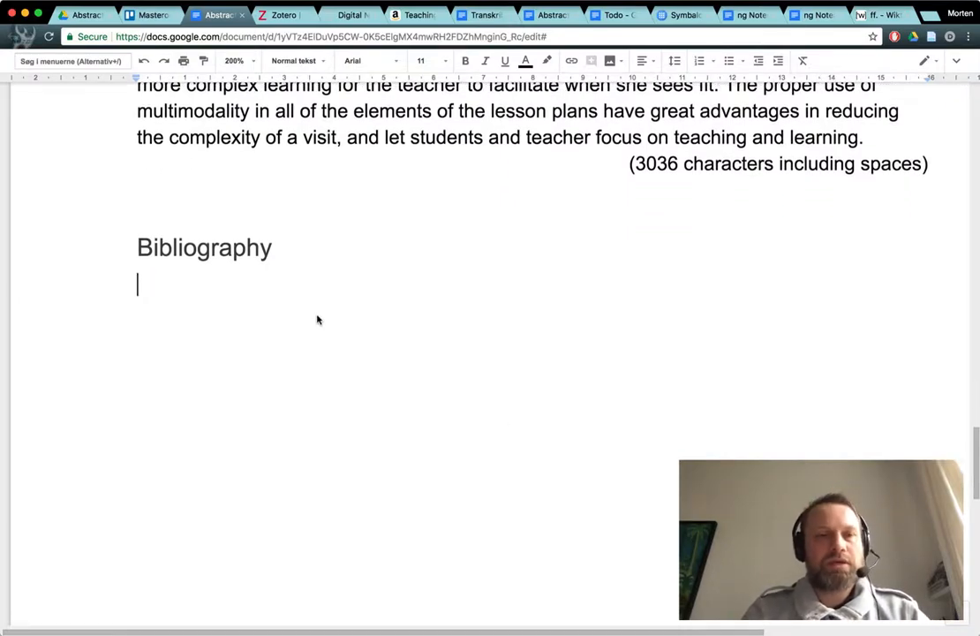
pyautogui.press('super+v')
# Review the pasted bibliography entries through to the end of the list at 125% zoom.
pyautogui.scroll(5, 318, 319)
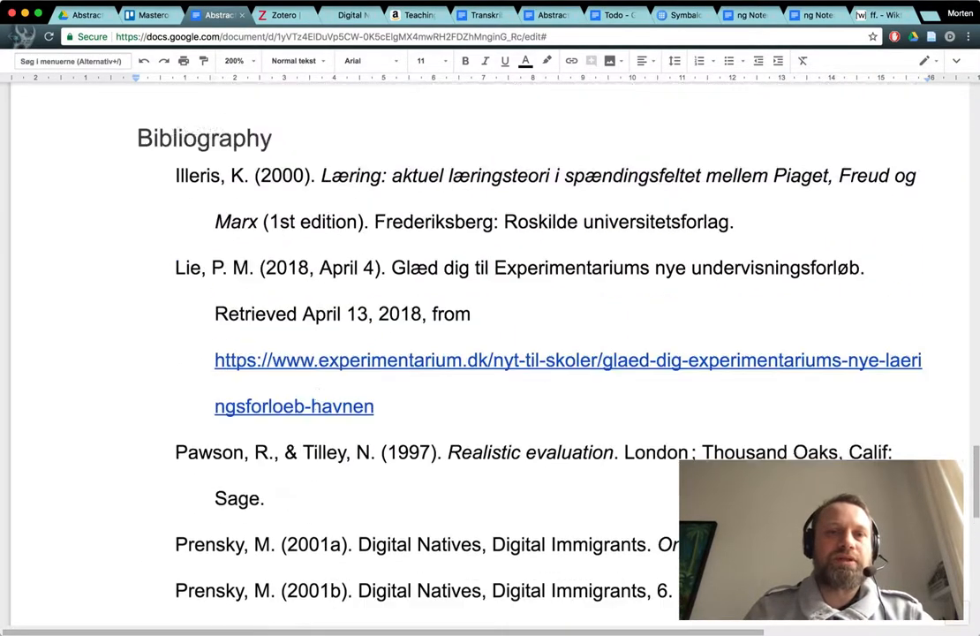
pyautogui.scroll(8, 316, 318)
pyautogui.scroll(-12, 316, 318)
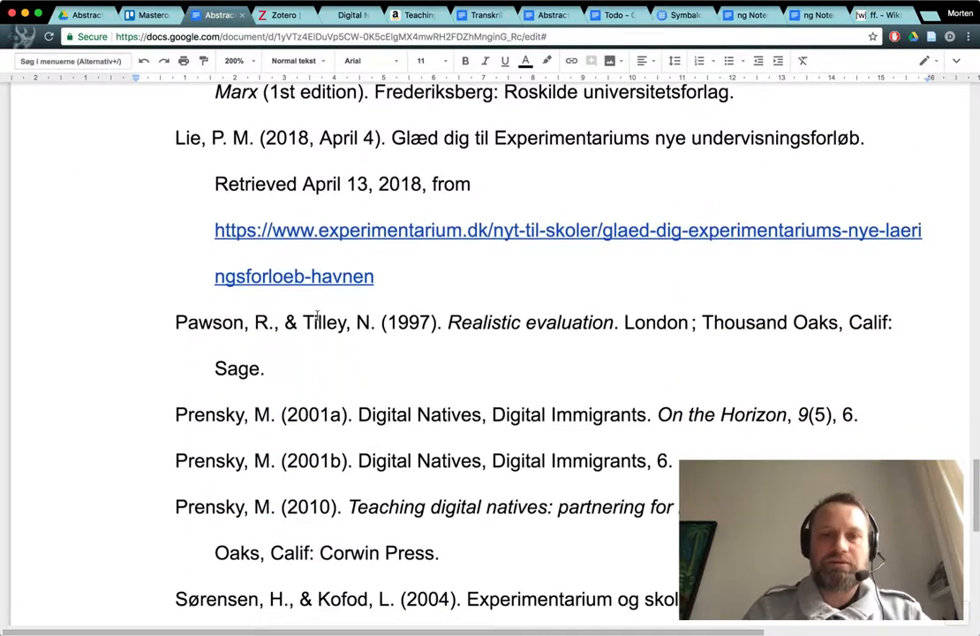
pyautogui.press('super+minus')
pyautogui.press('super+minus')
pyautogui.scroll(-1, 461, 377)
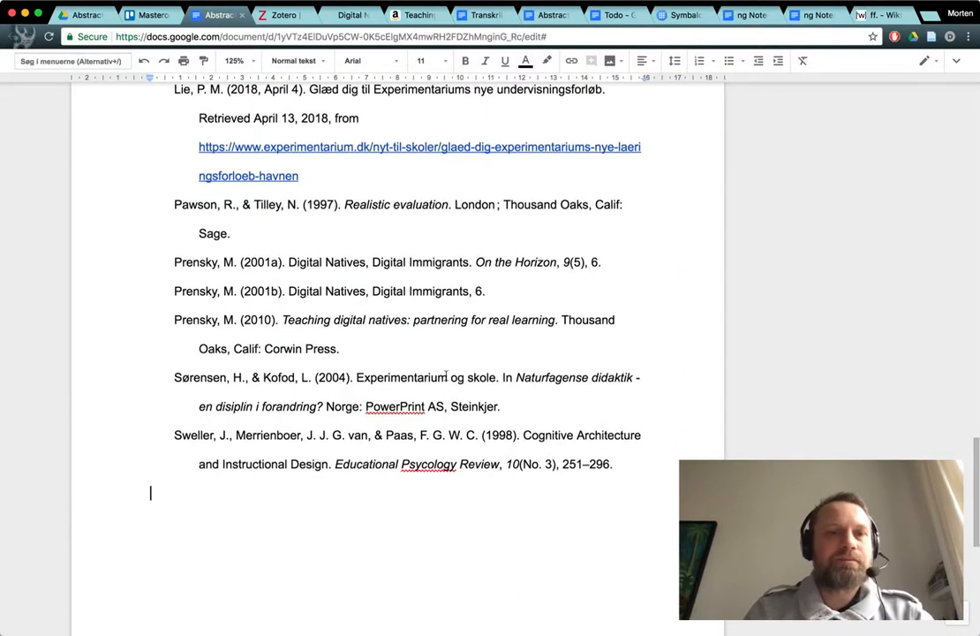
# Highlight the 2001a "Digital Natives, Digital Immigrants" entry in the pasted bibliography.
pyautogui.doubleClick(446, 377)
pyautogui.scroll(2, 446, 377)
pyautogui.click(388, 374)
pyautogui.doubleClick(416, 386)
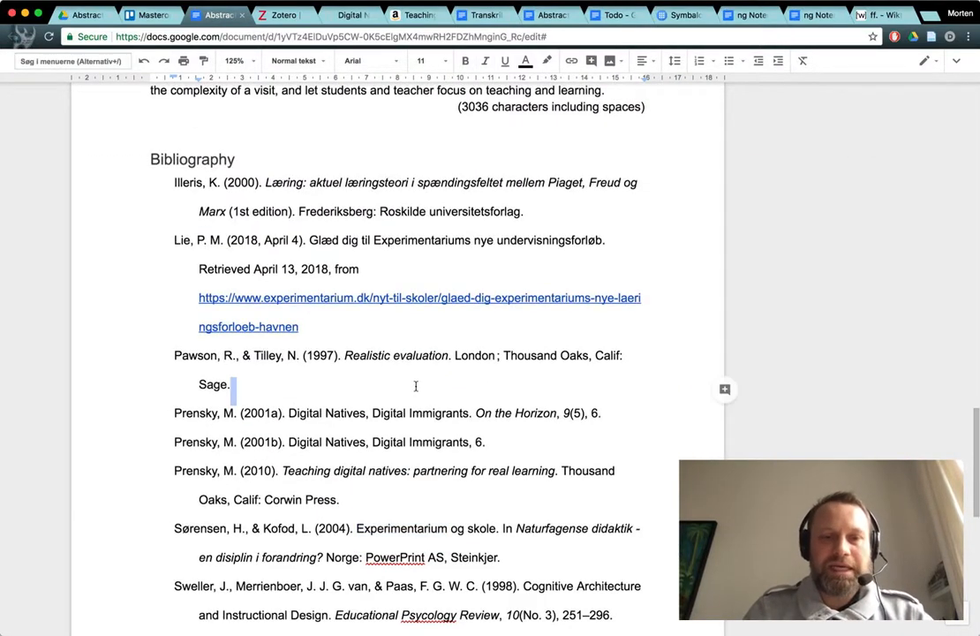
pyautogui.tripleClick(219, 414)
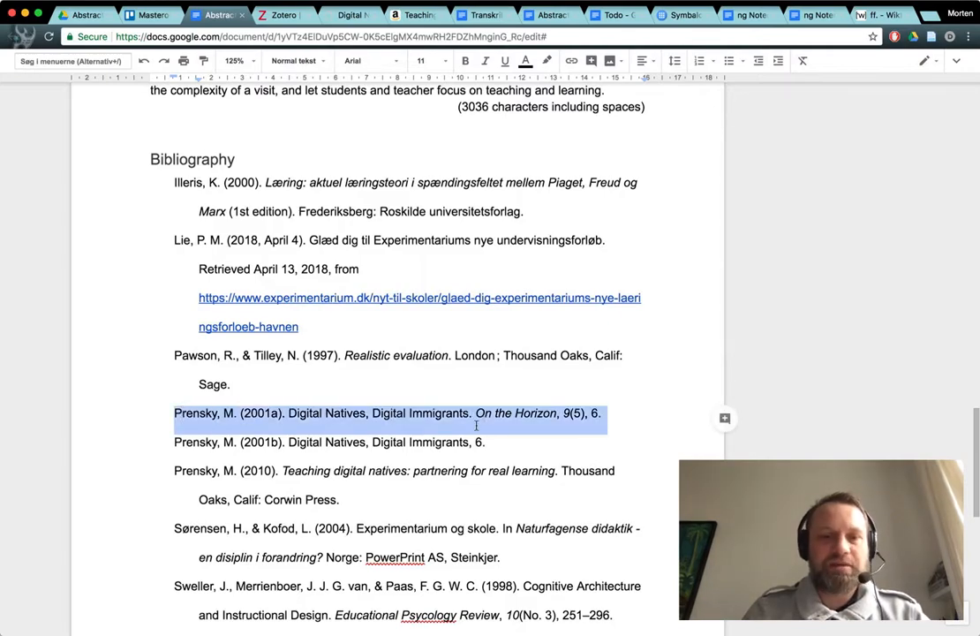
# Switch to Zotero and remove the "Digital Natives, Digital Immigrants" duplicate without publication details from the MIL EDUlearn 2018 collection.
pyautogui.press('super+Tab')
pyautogui.click(400, 207)
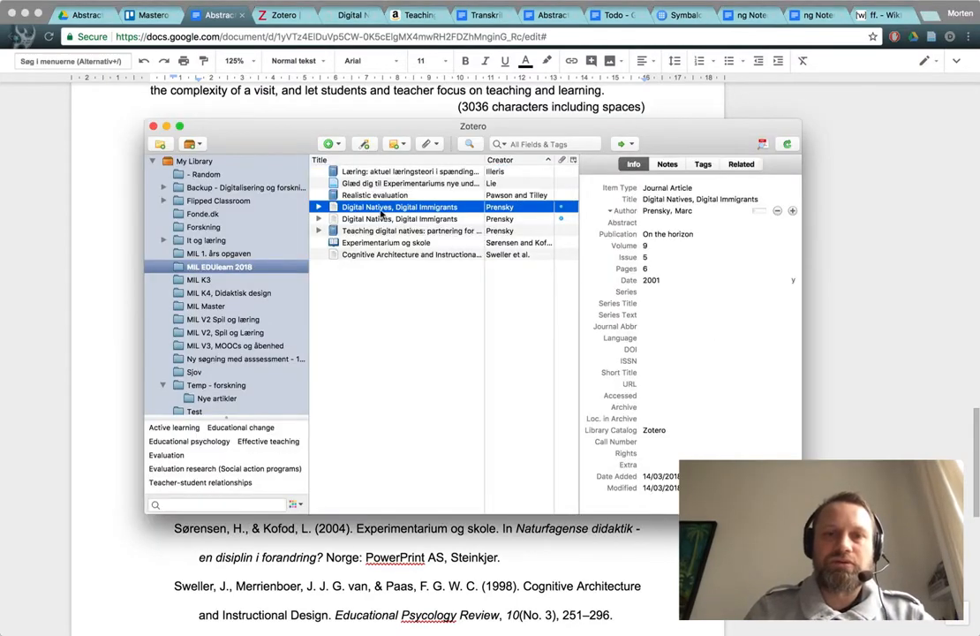
pyautogui.click(433, 219)
pyautogui.rightClick(433, 223)
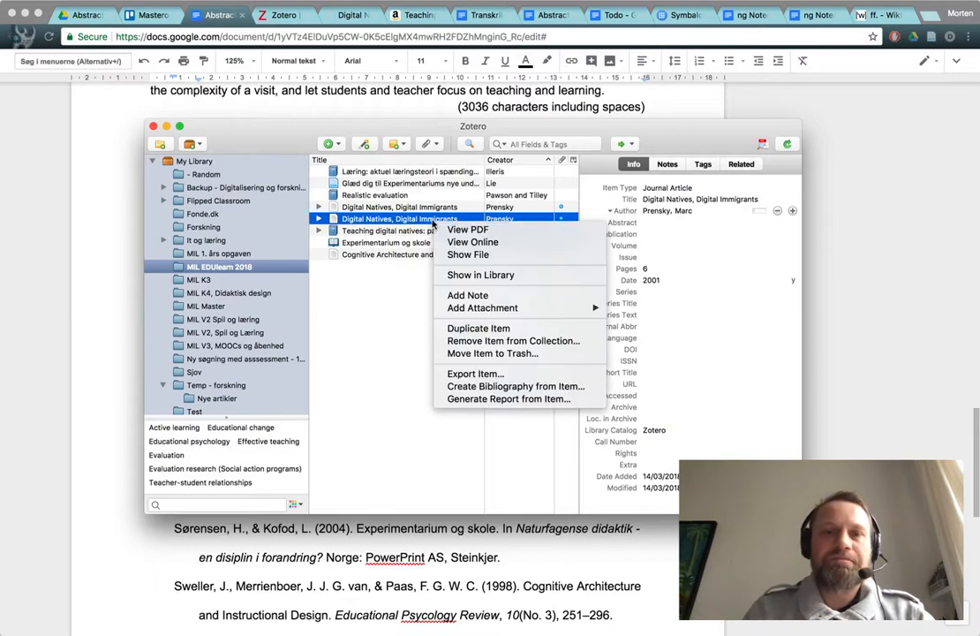
pyautogui.click(519, 340)
pyautogui.press('Return')
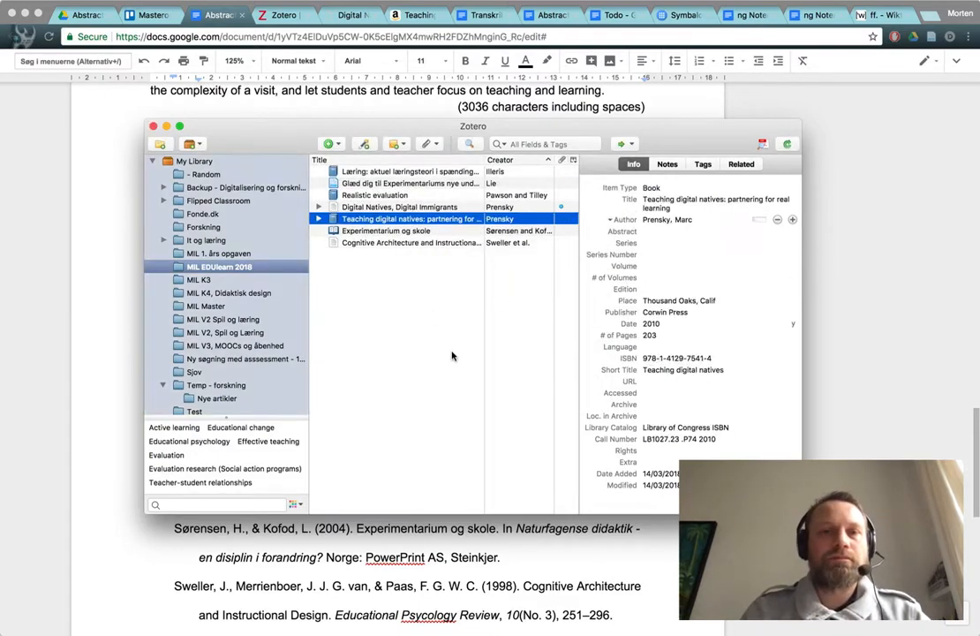
# Return to the abstract in Chrome and delete the 2001b "Digital Natives, Digital Immigrants" bibliography entry together with its empty line.
pyautogui.press('super+Tab')
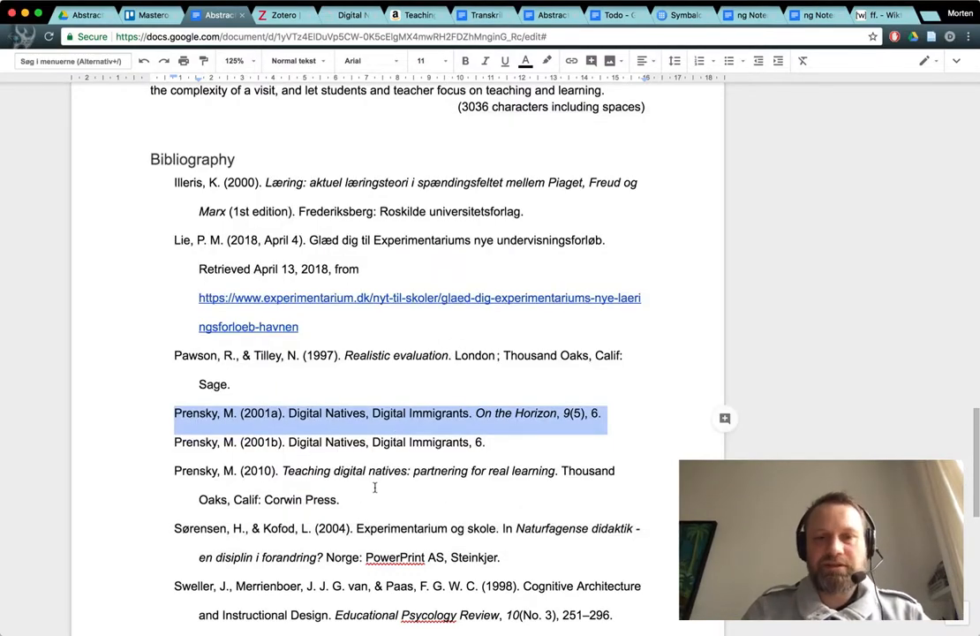
pyautogui.click(368, 443)
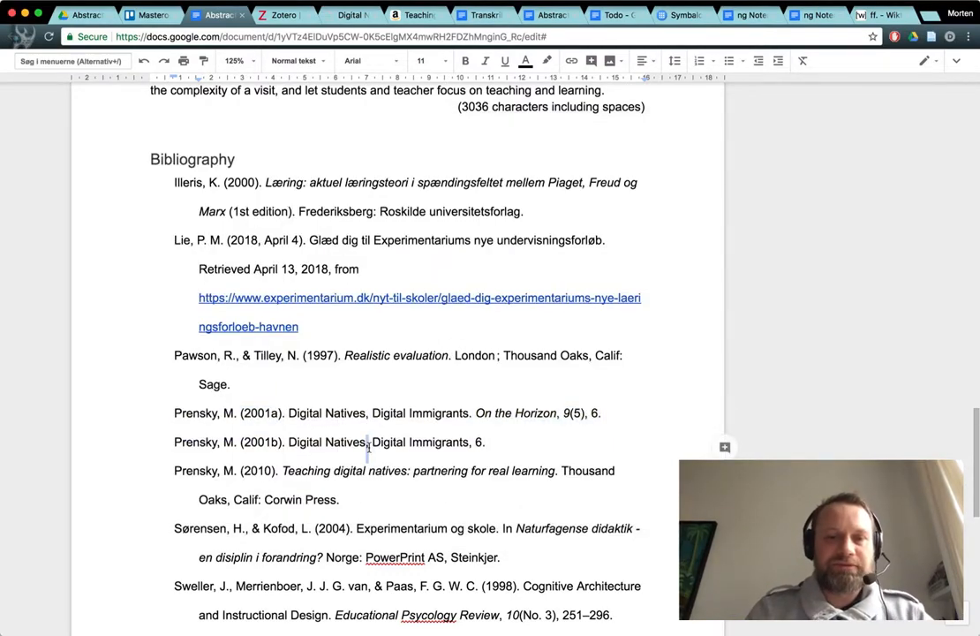
pyautogui.tripleClick(368, 449)
pyautogui.press('BackSpace')
pyautogui.press('BackSpace')
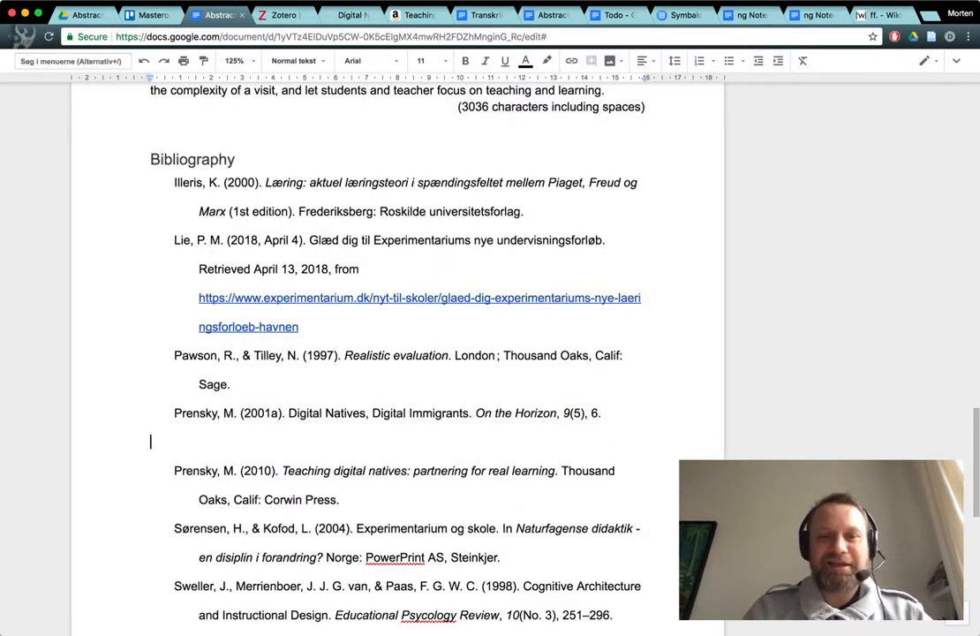
pyautogui.press('BackSpace')
# Review the Zotero introduction at the document's beginning, including the What, How/why and Showcase lists.
pyautogui.scroll(3, 377, 324)
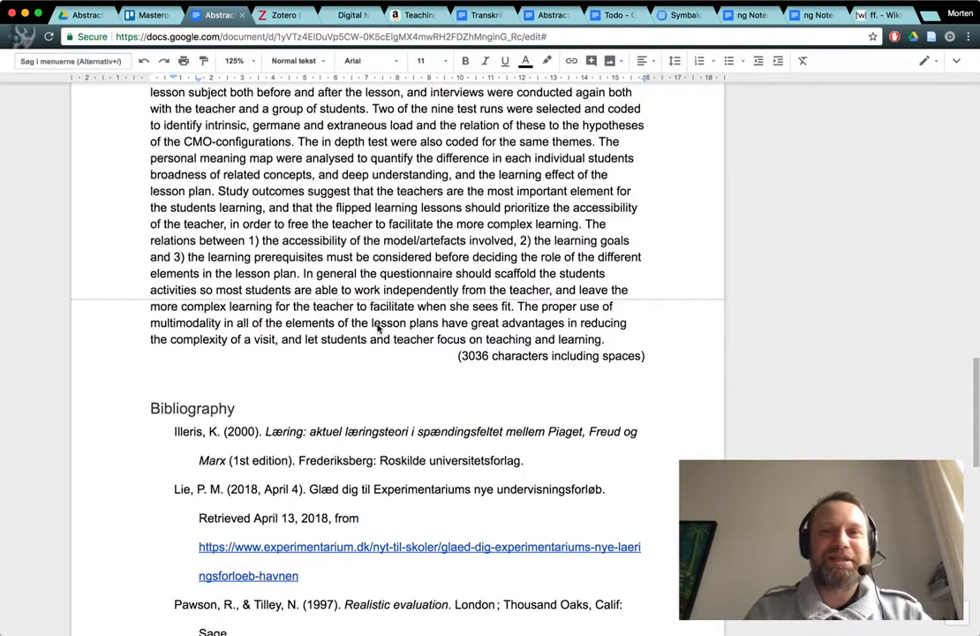
pyautogui.press('super+Tab')
pyautogui.press('super+Tab')
pyautogui.scroll(15, 366, 302)
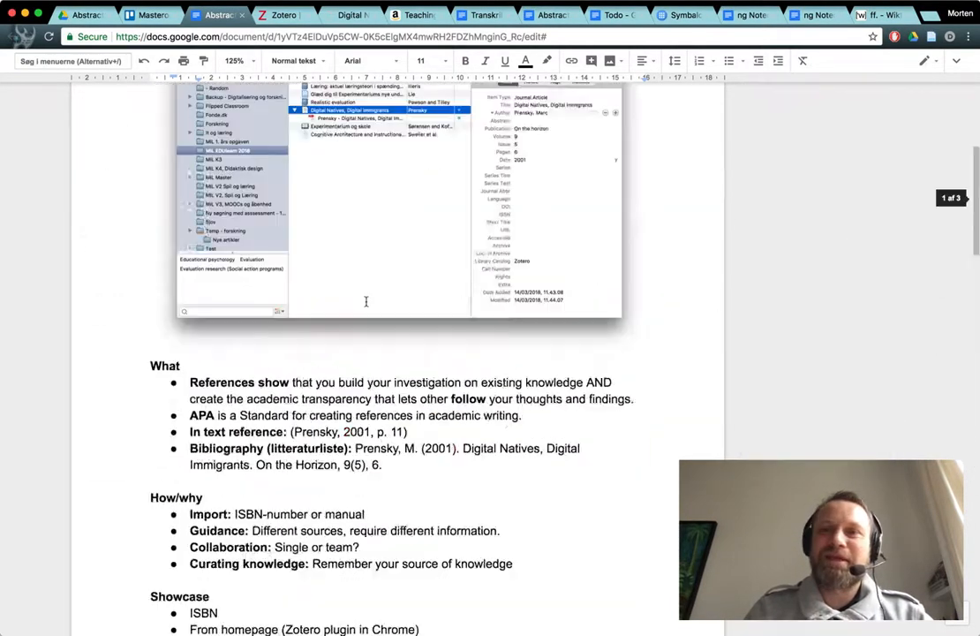
pyautogui.scroll(-2, 366, 302)
pyautogui.scroll(5, 366, 302)
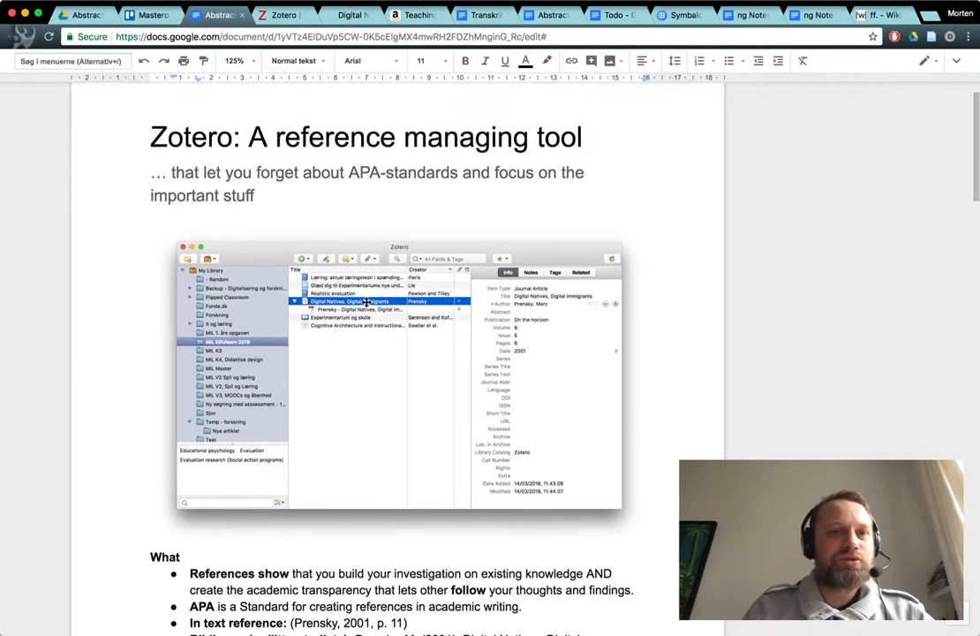
pyautogui.scroll(-1, 367, 302)
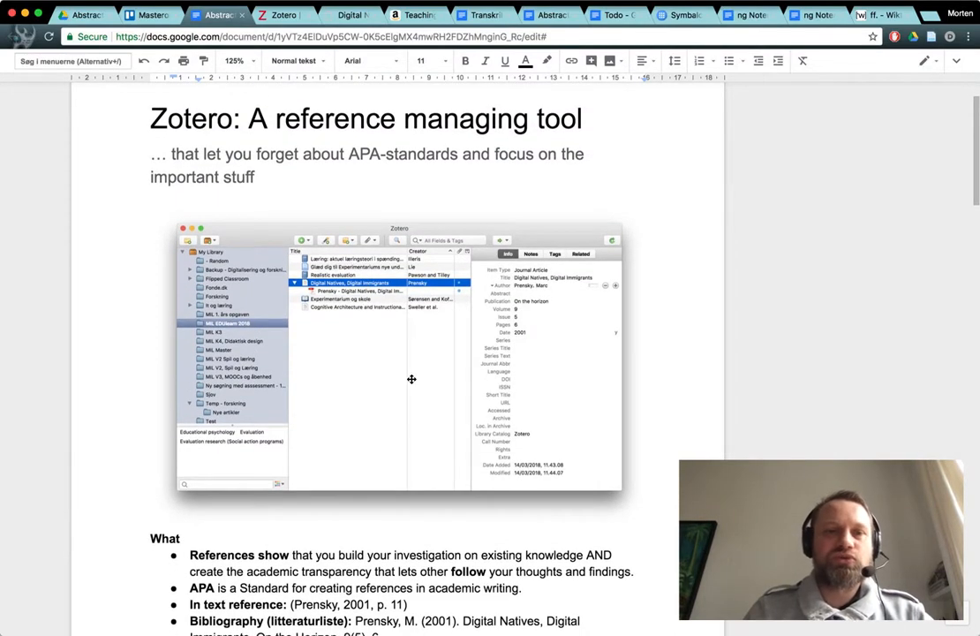
pyautogui.scroll(-3, 411, 379)
pyautogui.scroll(-8, 411, 378)
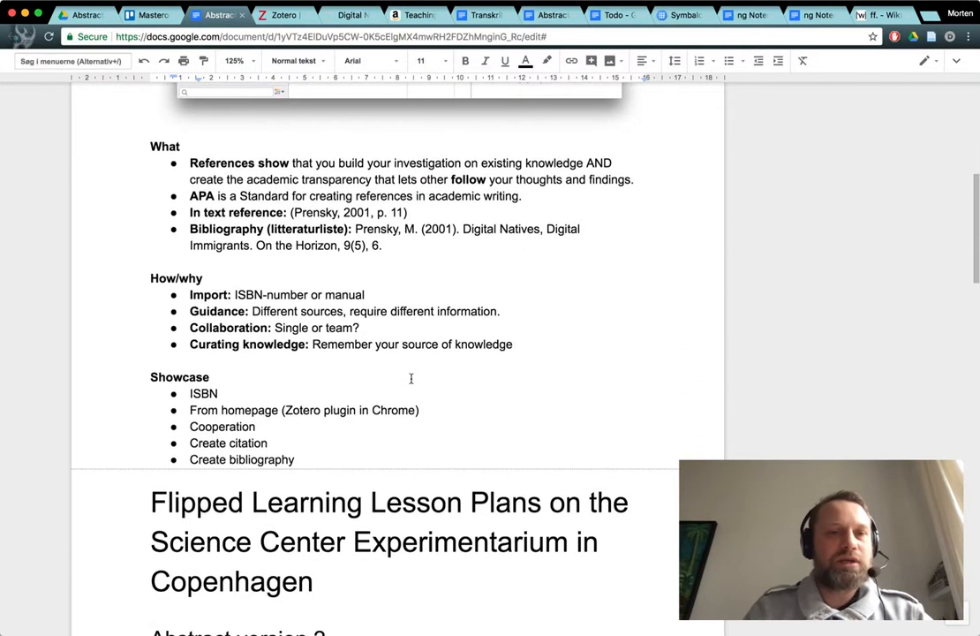
pyautogui.scroll(-1, 411, 379)
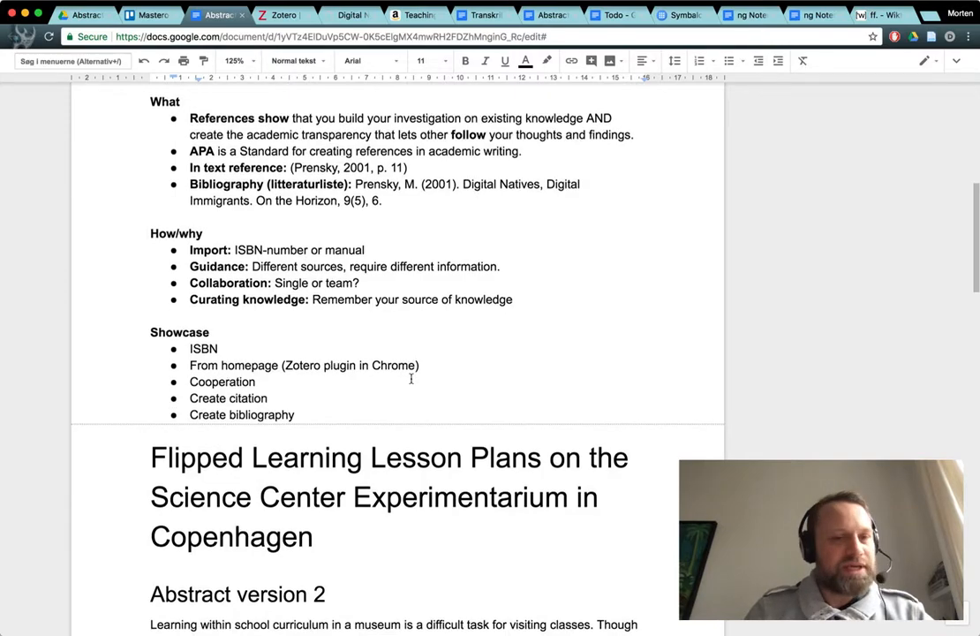
pyautogui.scroll(-1, 467, 441)
pyautogui.scroll(1, 422, 386)
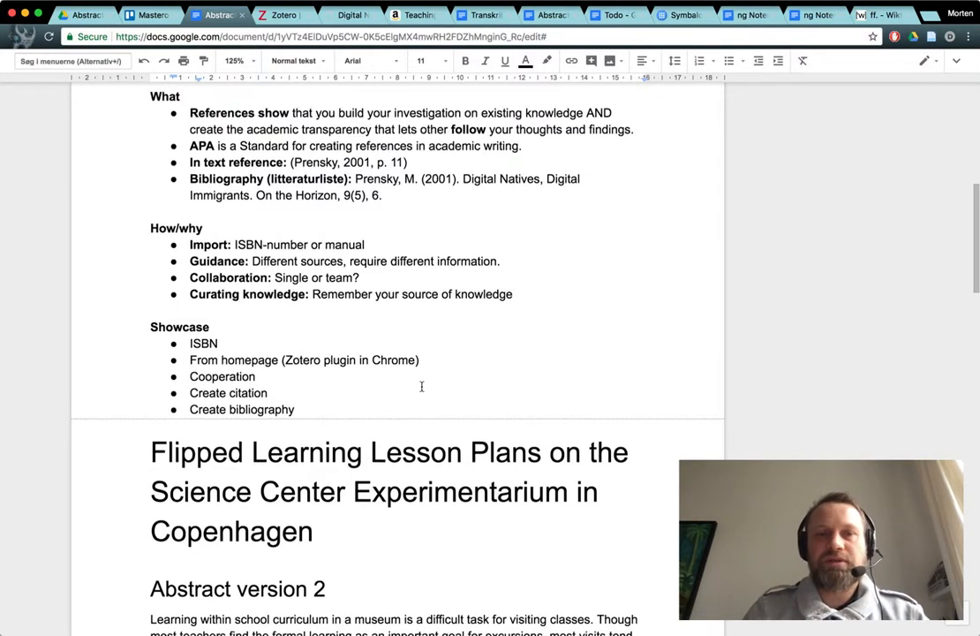
pyautogui.scroll(5, 421, 386)
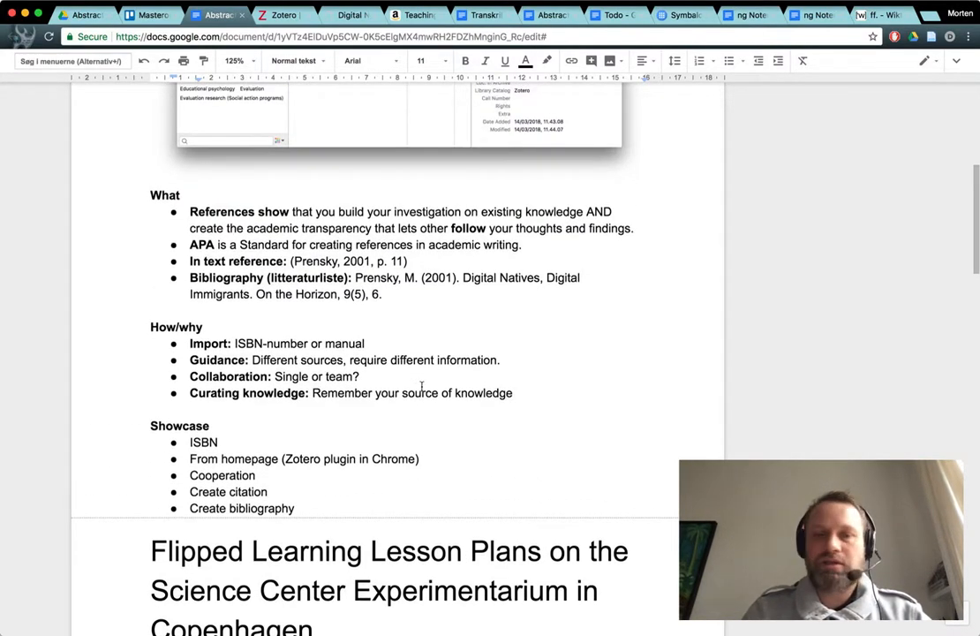